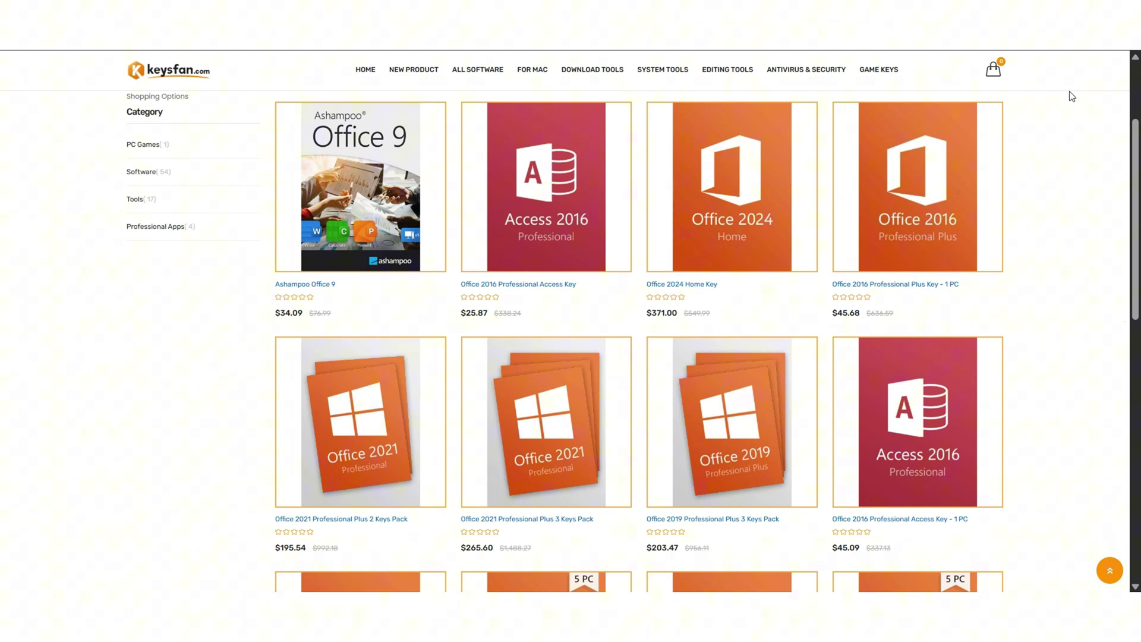
# - Add the Windows 11 Professional key to the bag, apply the discount to get $14.99, and place the order
pyautogui.scroll(-4, 1072, 97)
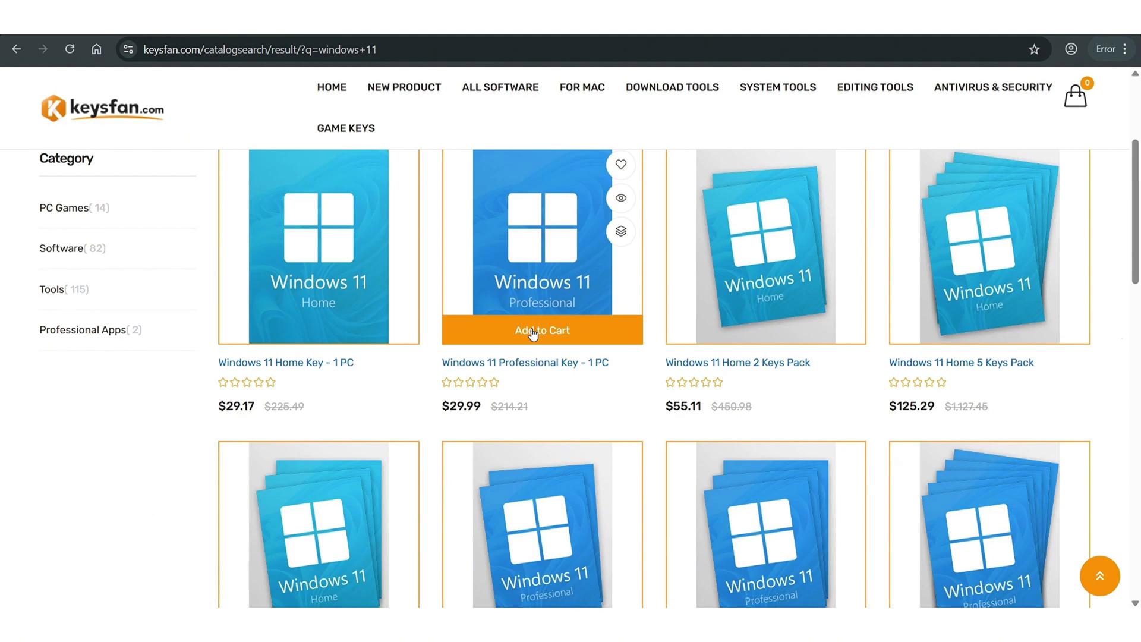
pyautogui.click(535, 334)
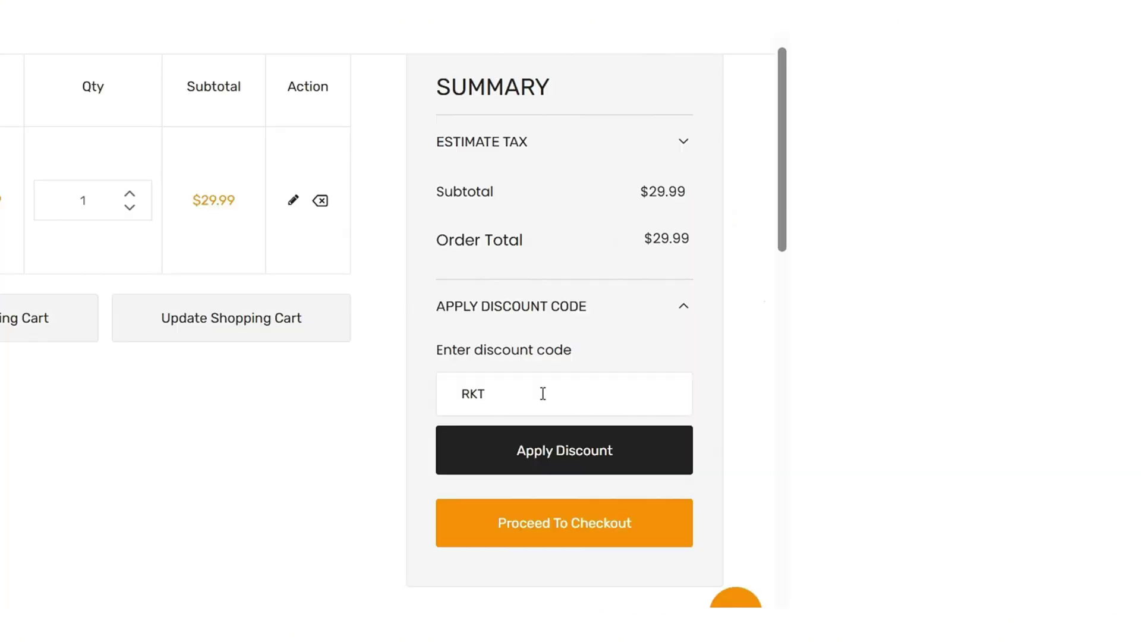
pyautogui.click(523, 466)
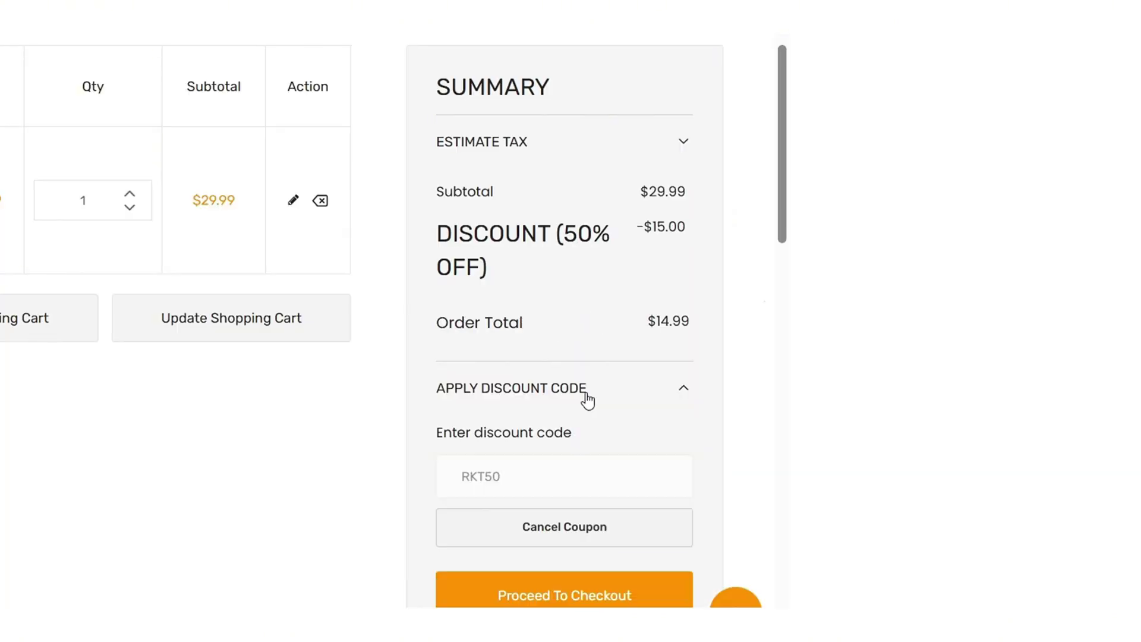
pyautogui.click(662, 517)
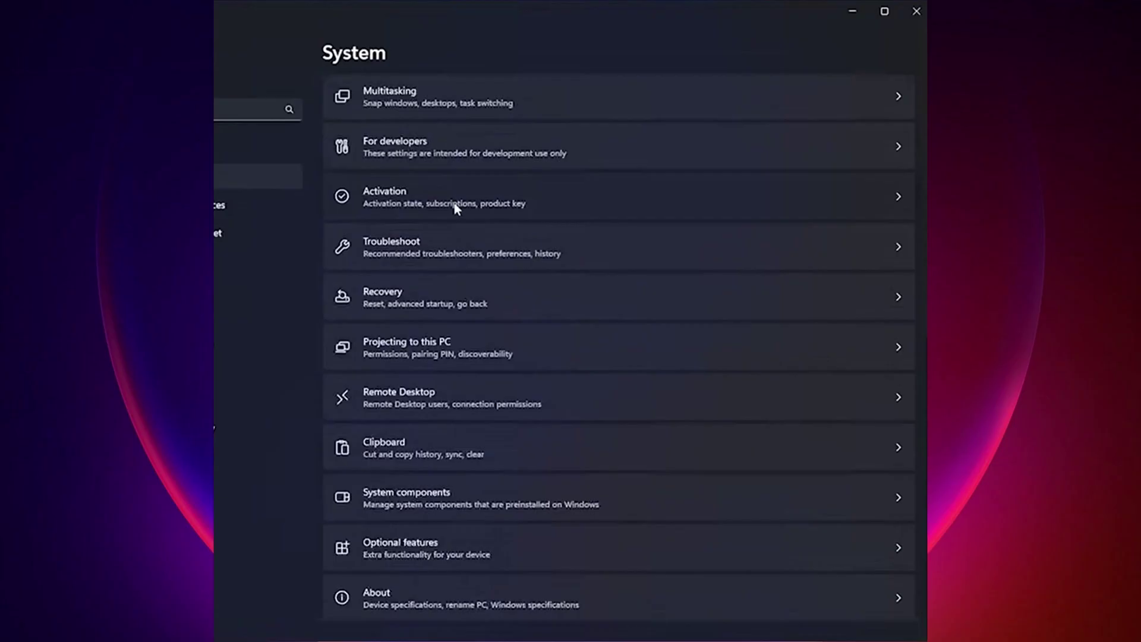
# - Paste the purchased product key under System > Activation and activate Windows 11
pyautogui.click(453, 202)
pyautogui.click(812, 287)
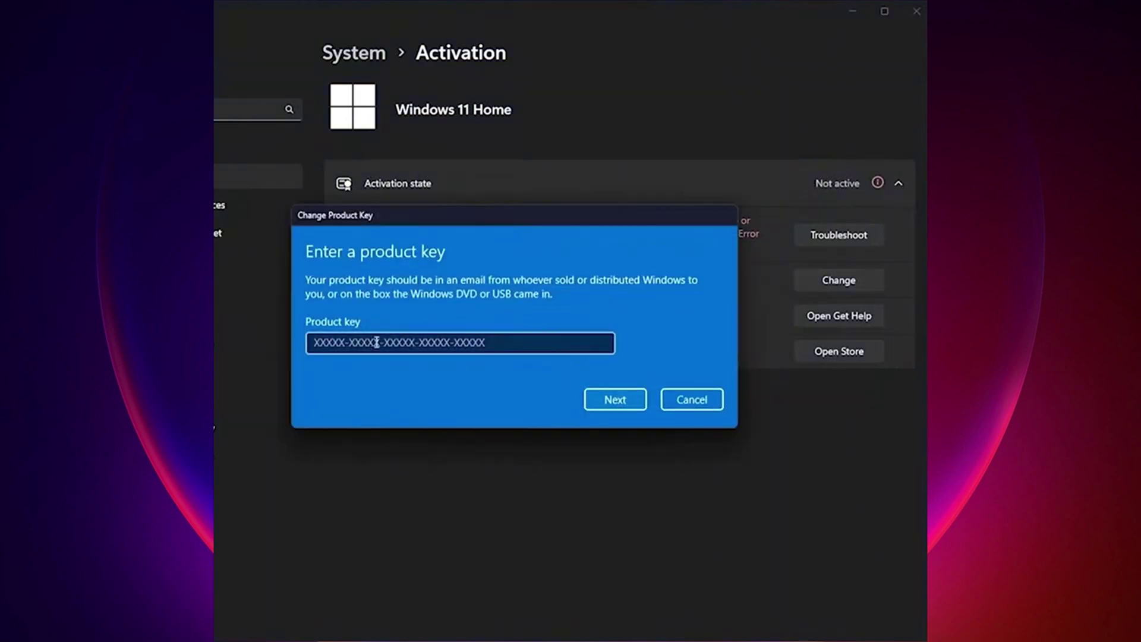
pyautogui.rightClick(354, 343)
pyautogui.click(394, 360)
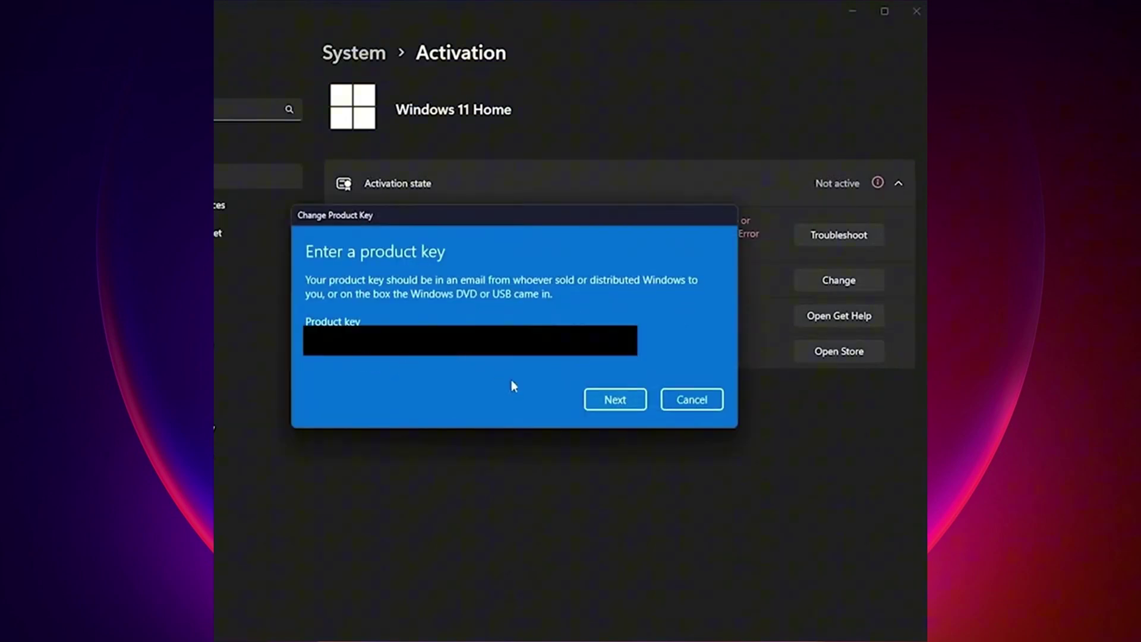
pyautogui.click(622, 402)
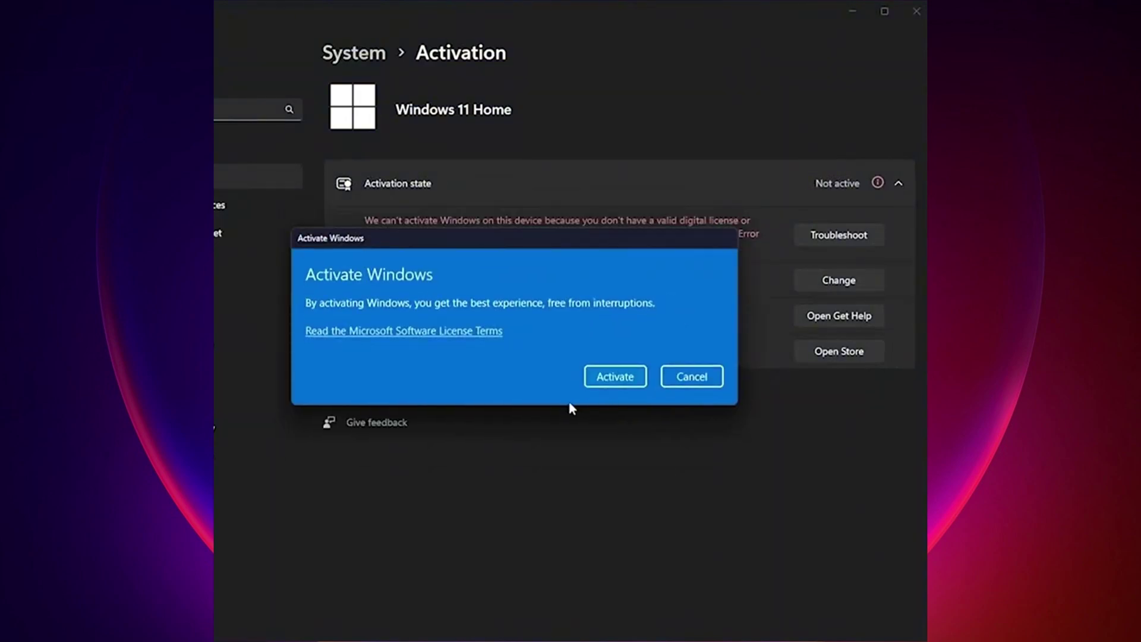
pyautogui.click(607, 378)
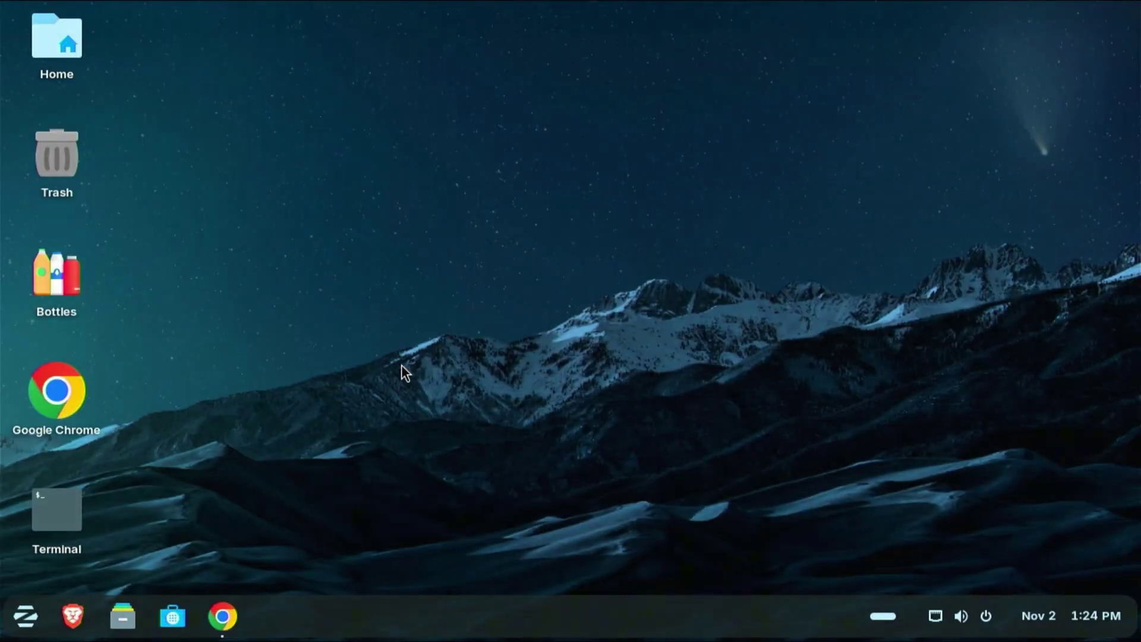
# - Browse the Wine applications in the Zorin menu, then close the menu
pyautogui.click(21, 618)
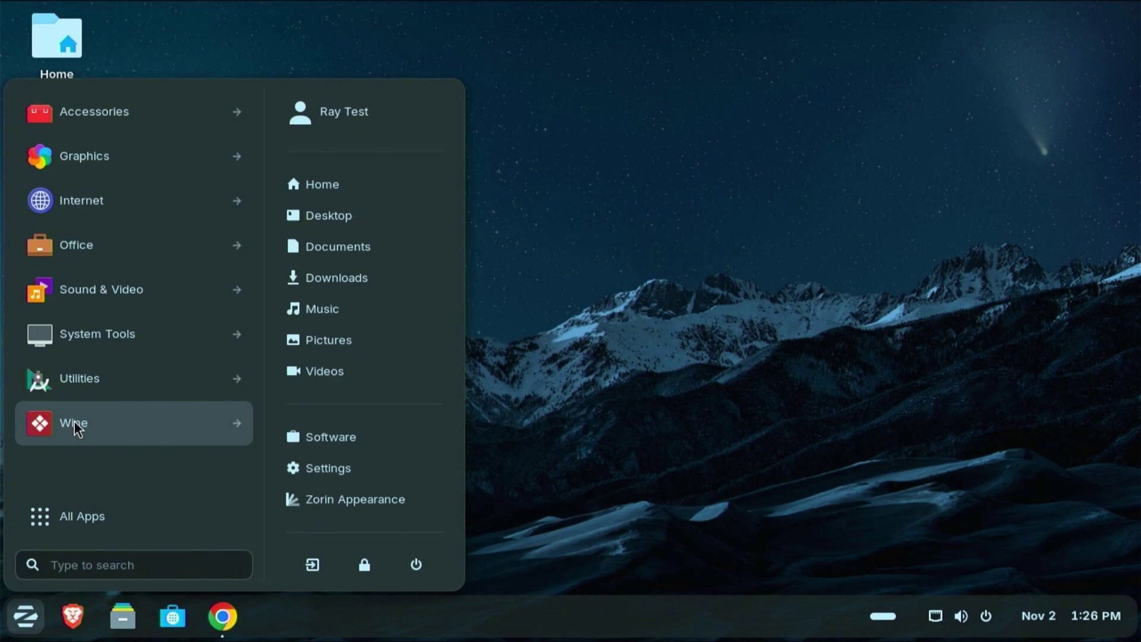
pyautogui.click(73, 422)
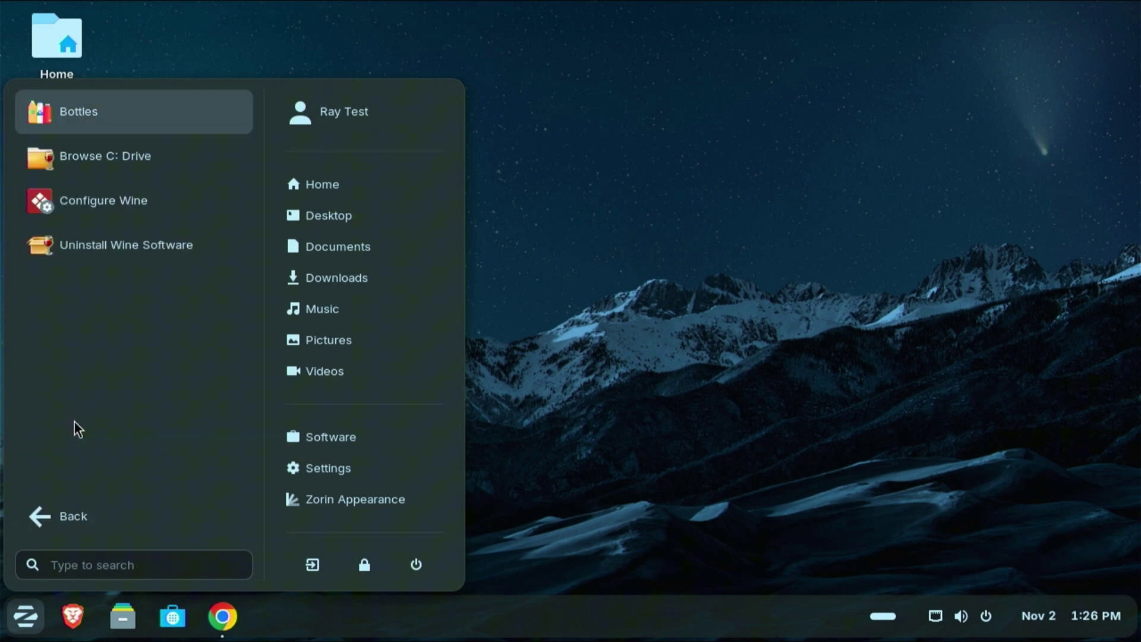
pyautogui.click(652, 277)
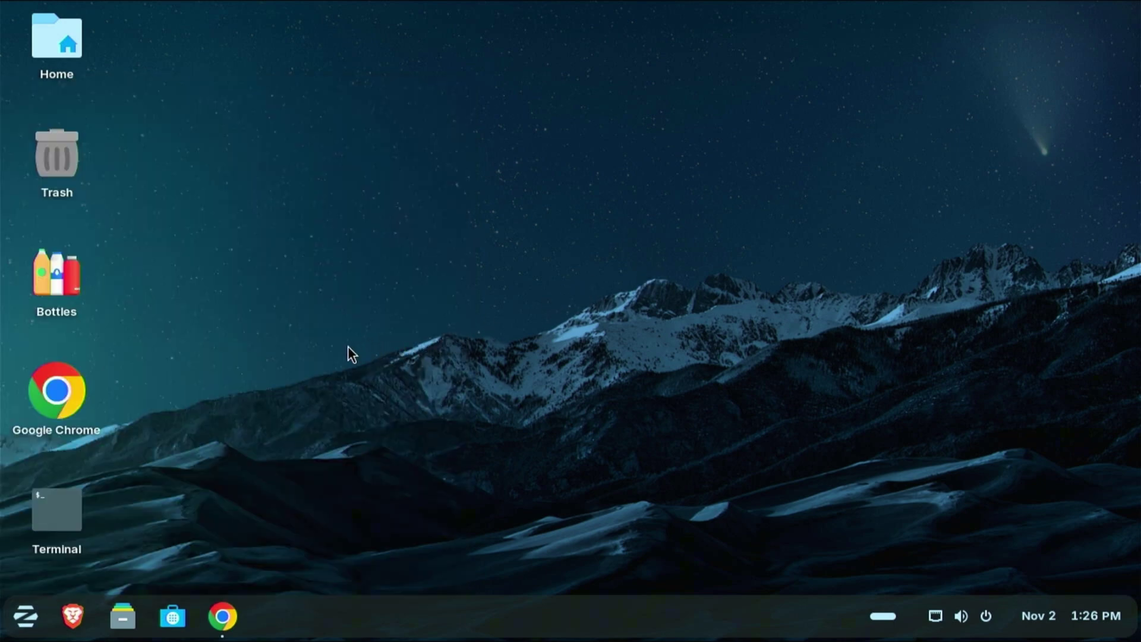
# - Open Downloads in Files and bring up the context menu for npp.8.8.7.Installer.exe
pyautogui.click(124, 617)
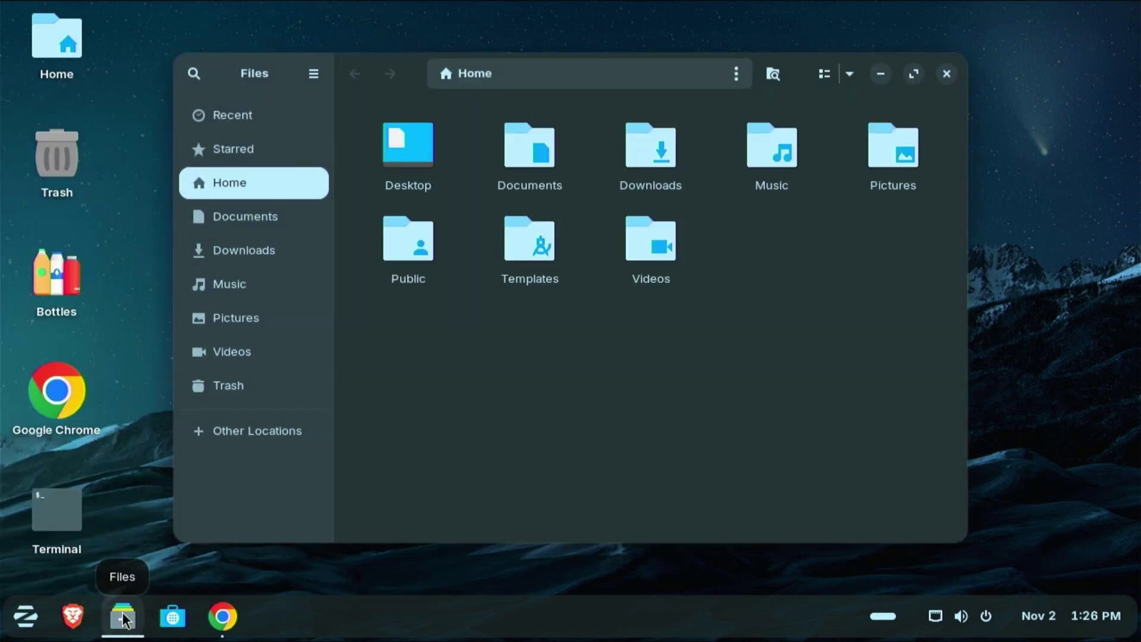
pyautogui.doubleClick(654, 157)
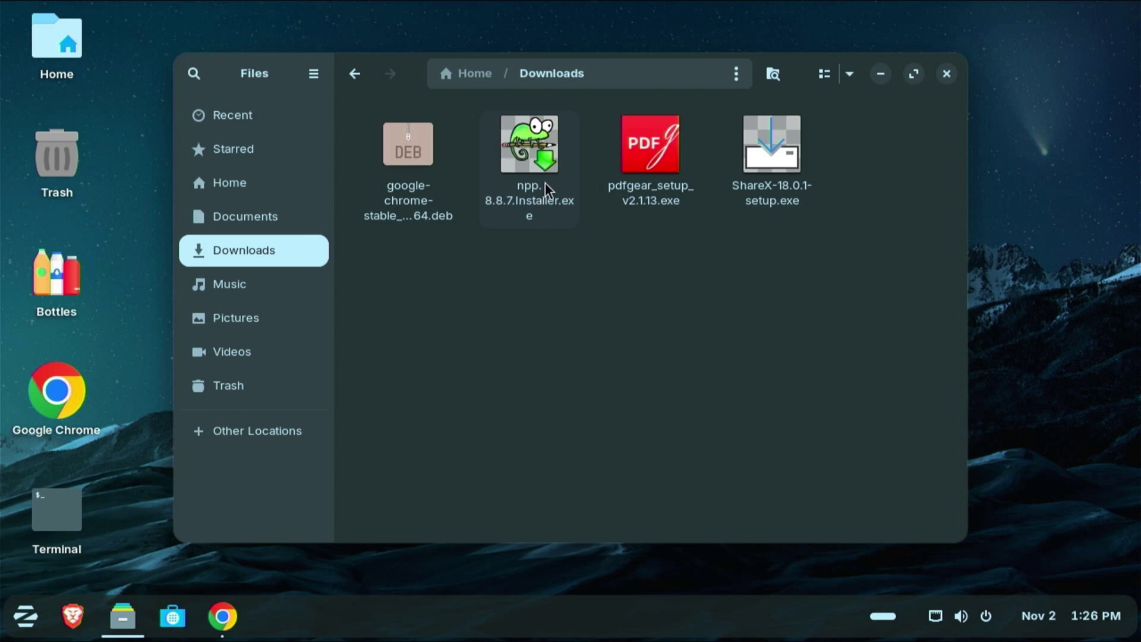
pyautogui.rightClick(540, 146)
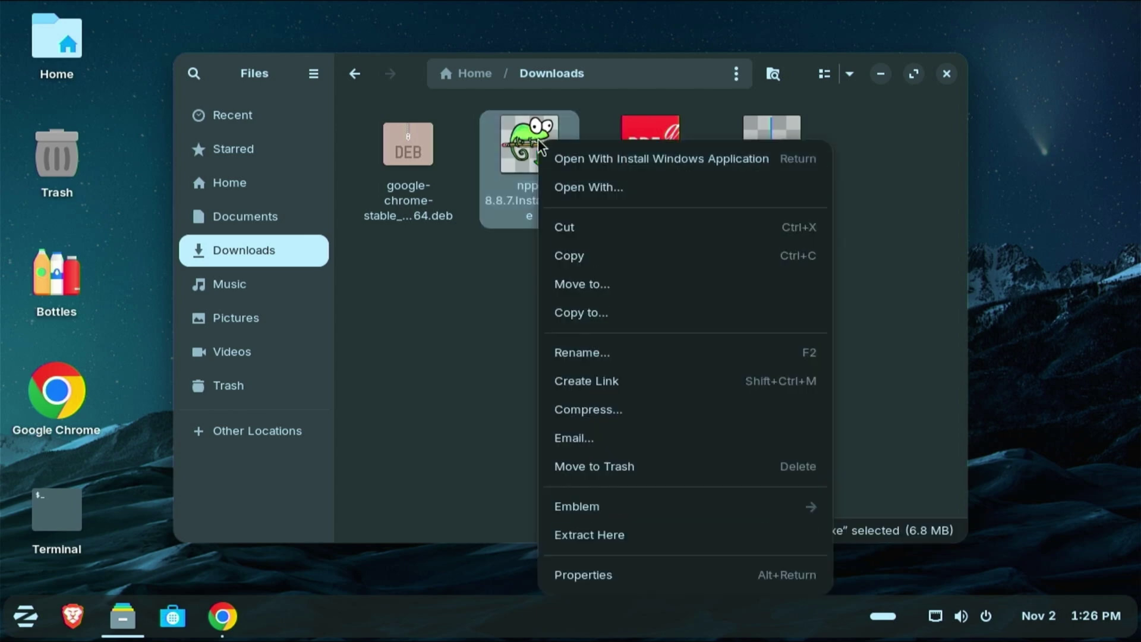
# - Run the Notepad++ 8.8.7 installer through Wine in English with default settings, install it, and launch it
pyautogui.click(598, 161)
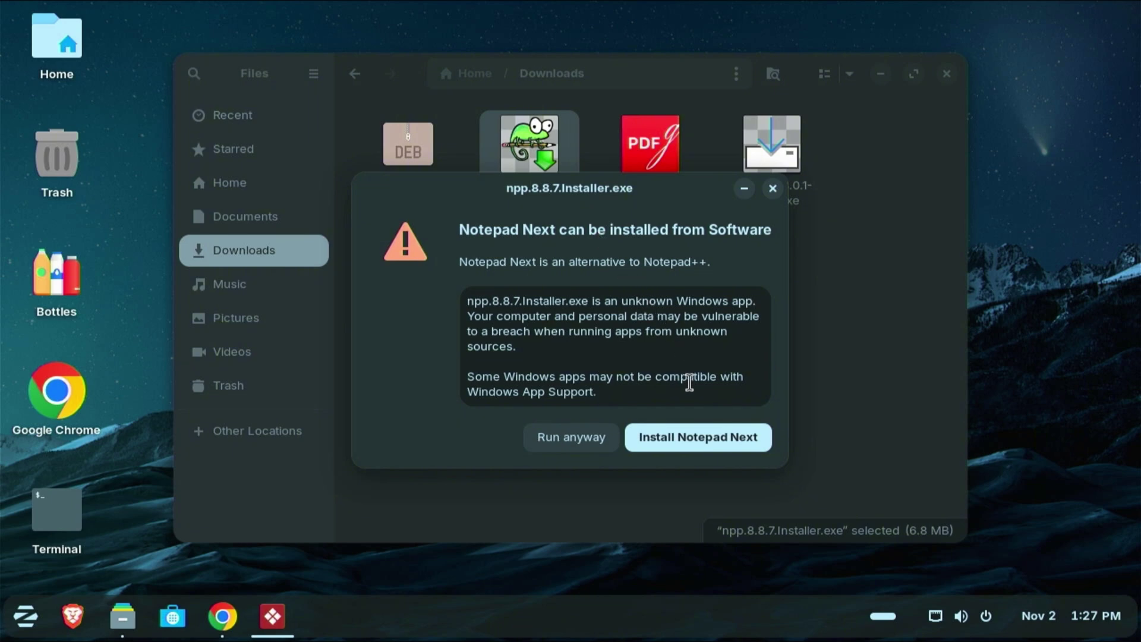
pyautogui.click(594, 437)
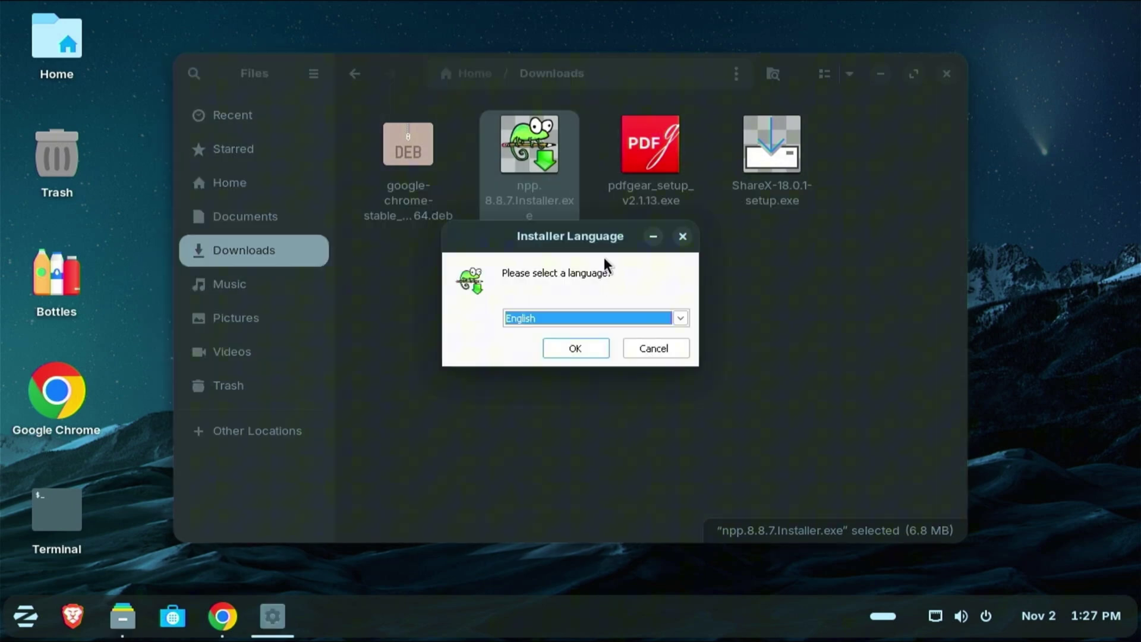
pyautogui.click(576, 349)
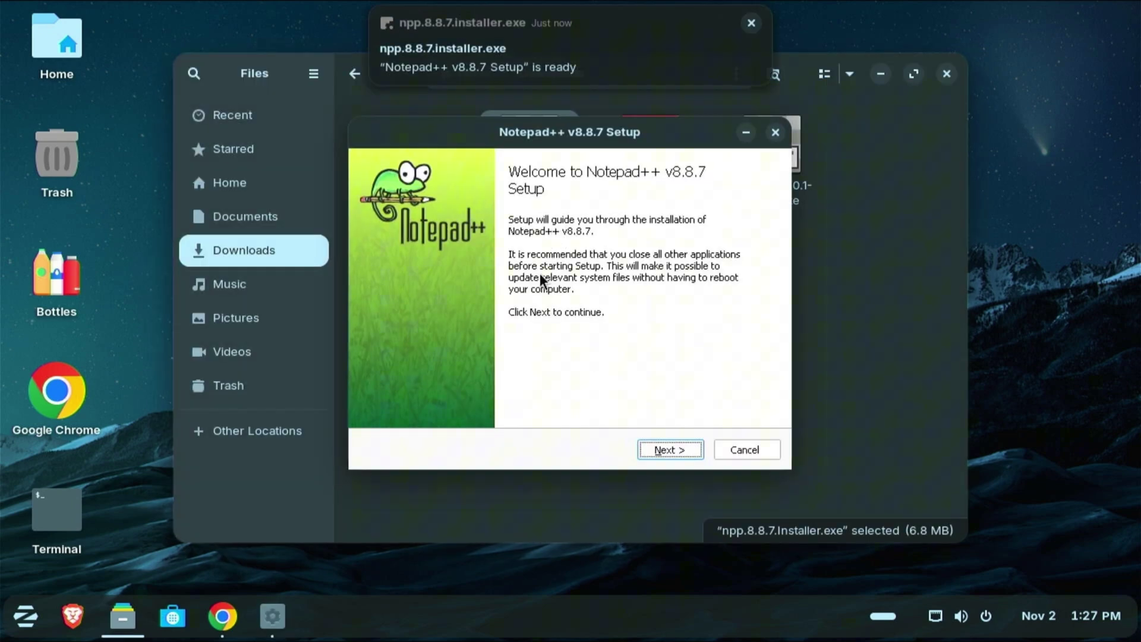
pyautogui.click(676, 450)
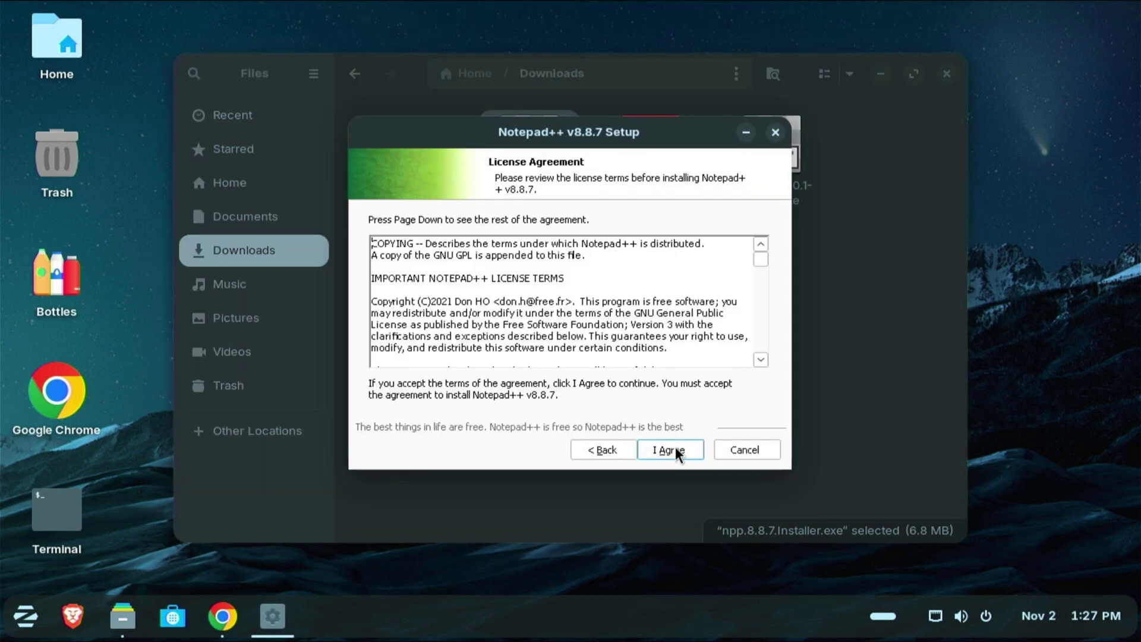
pyautogui.click(675, 450)
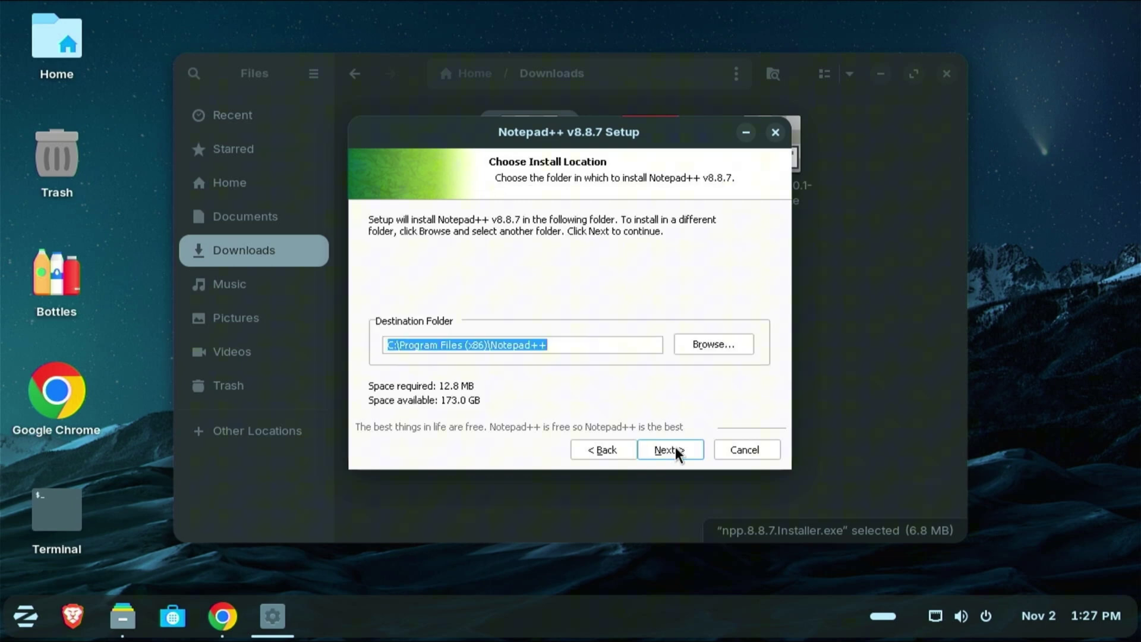
pyautogui.click(675, 449)
pyautogui.click(675, 450)
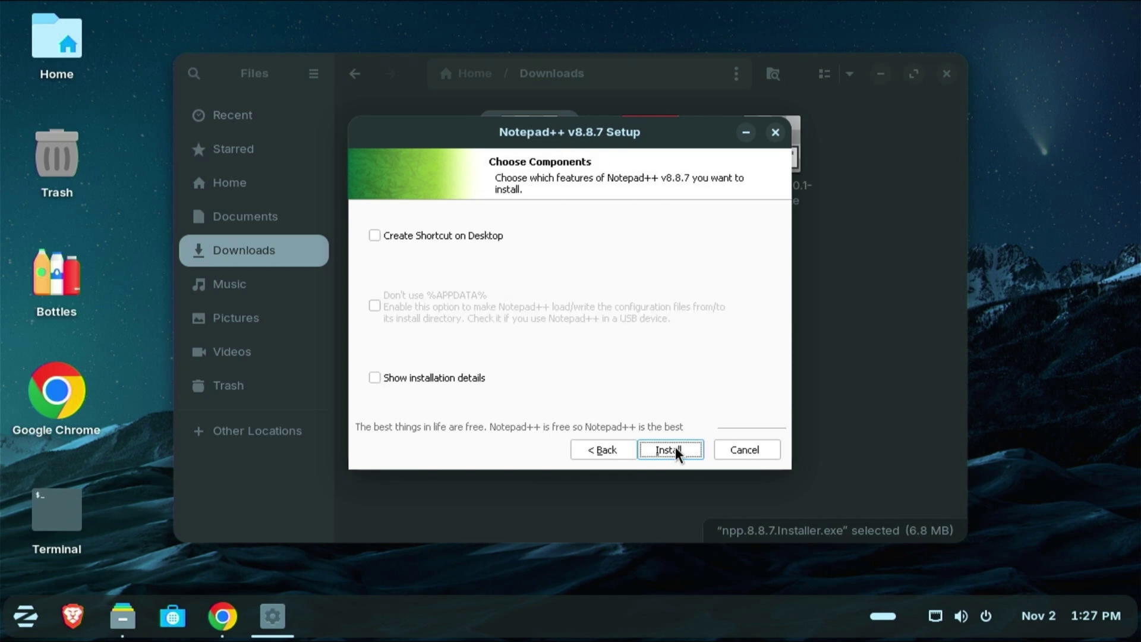
pyautogui.click(676, 449)
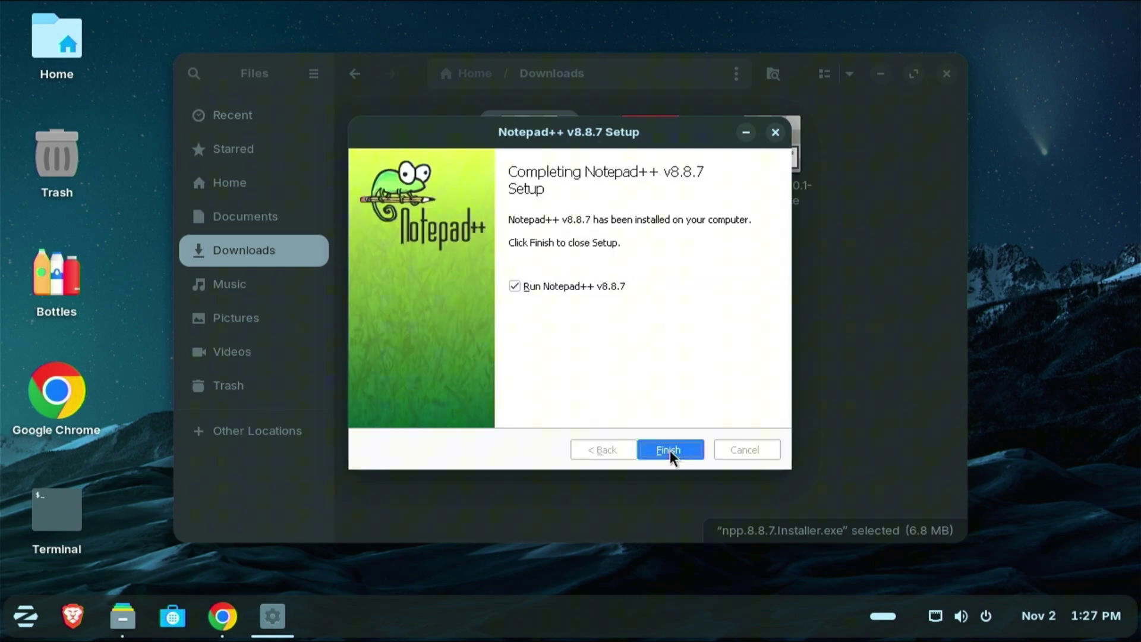
pyautogui.click(670, 450)
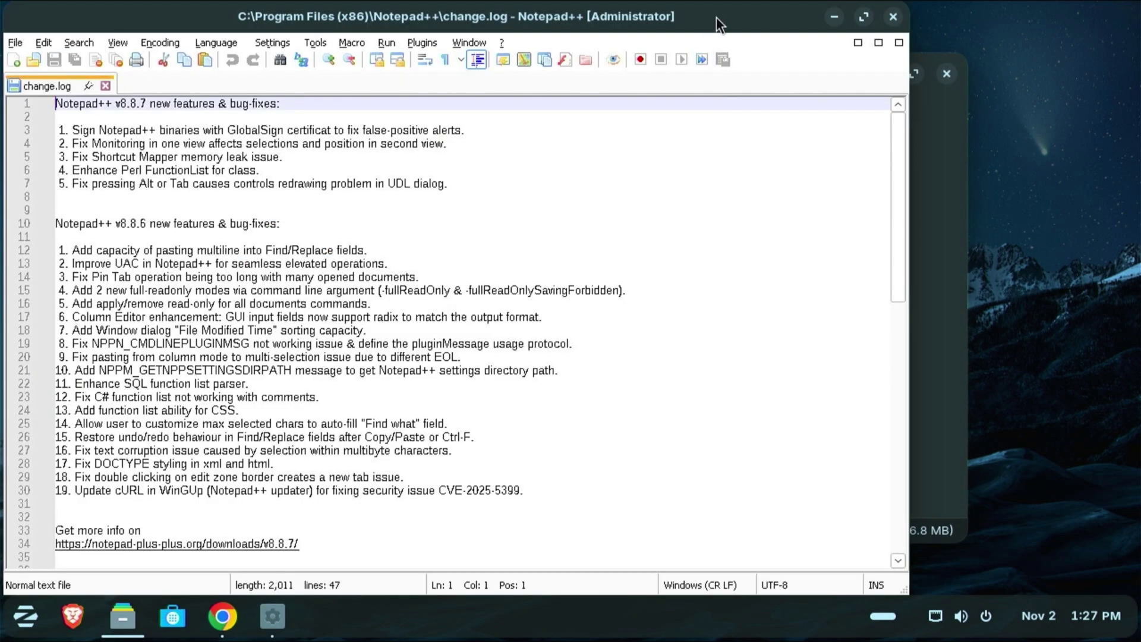
# - Maximize Notepad++, then close it and the Files window
pyautogui.moveTo(715, 17); pyautogui.dragTo(826, 21)
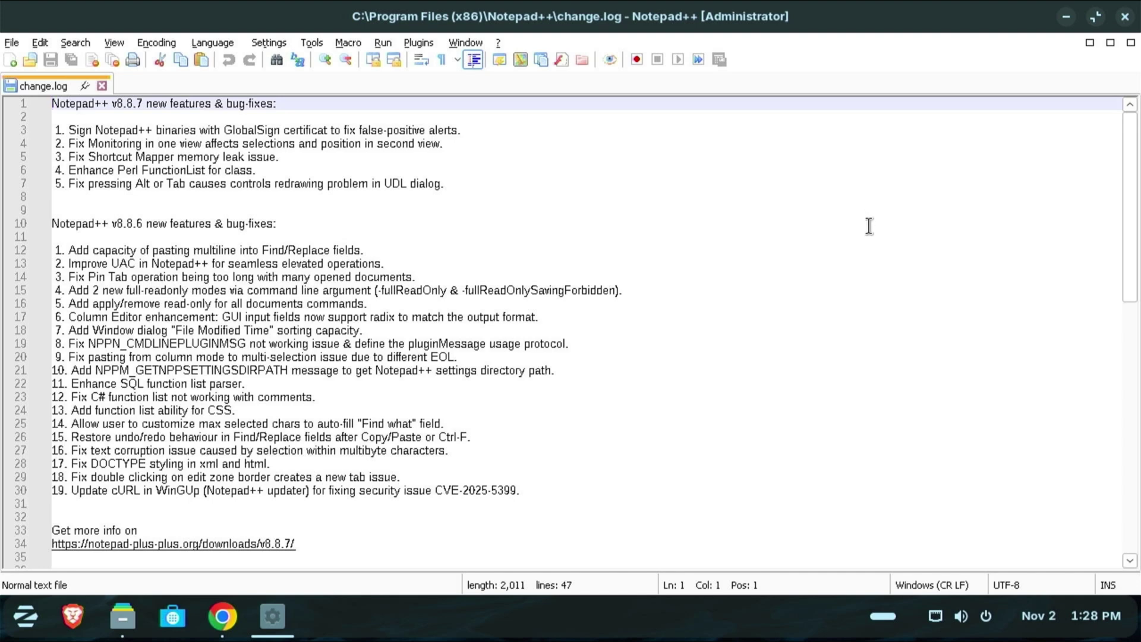
pyautogui.click(1125, 16)
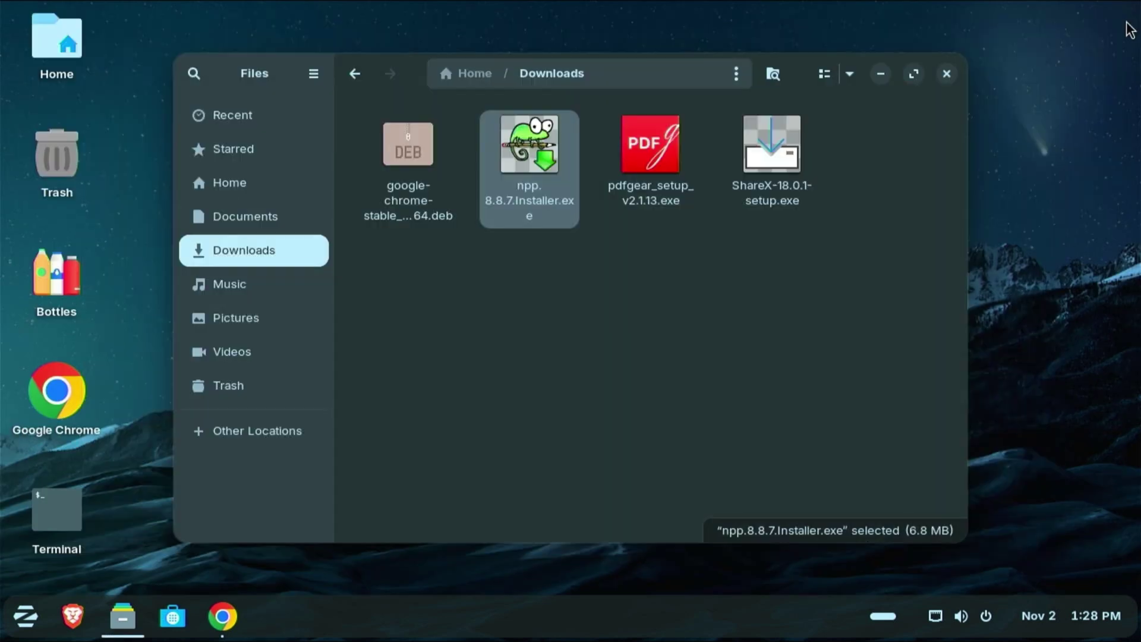
pyautogui.hotkey('ctrl', 'w')
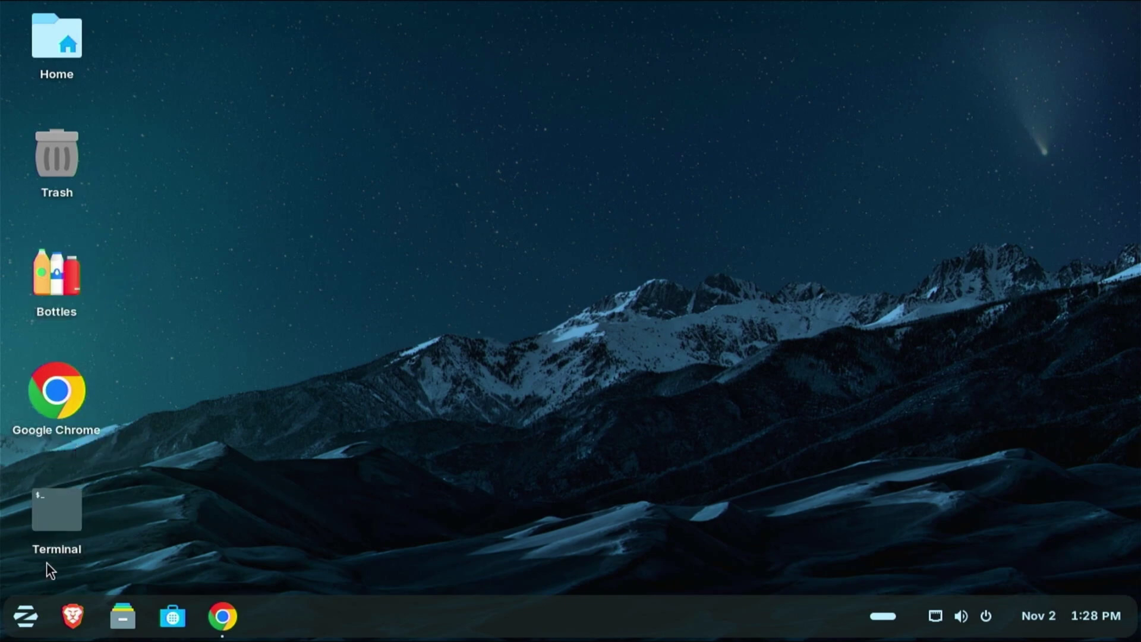
# - Launch Bottles from the Wine section of the Zorin menu
pyautogui.click(25, 617)
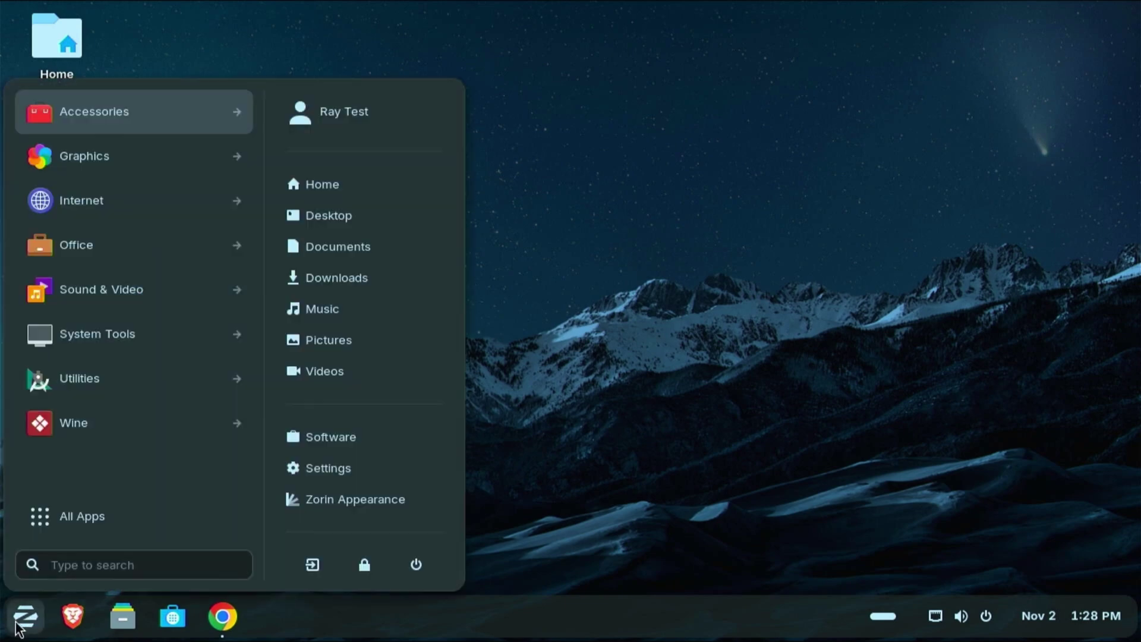
pyautogui.click(70, 435)
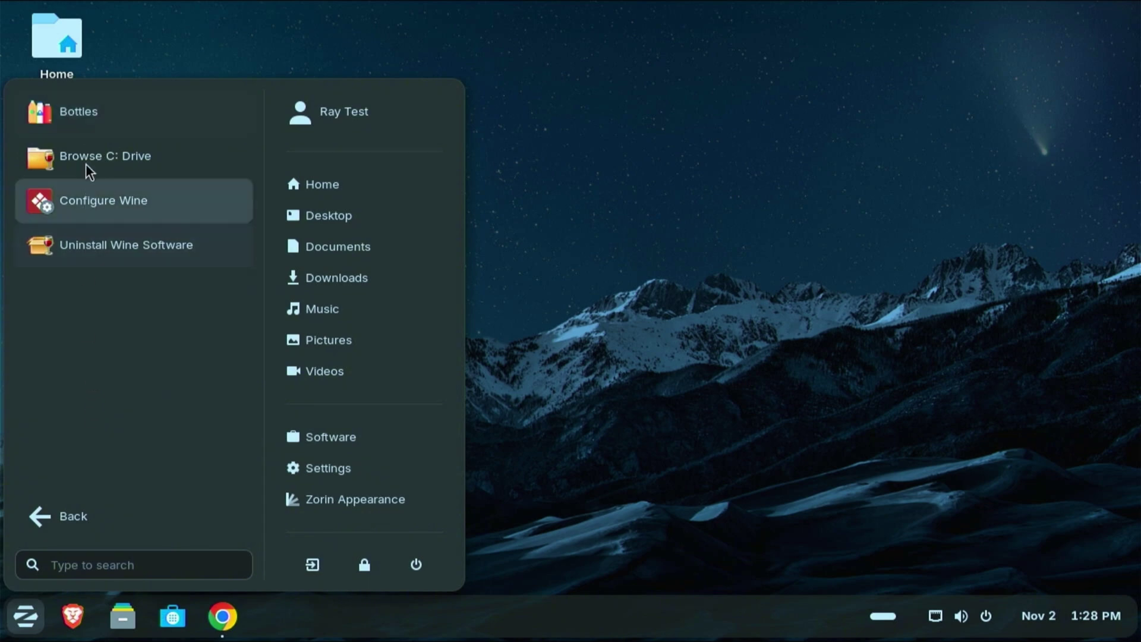
pyautogui.click(96, 112)
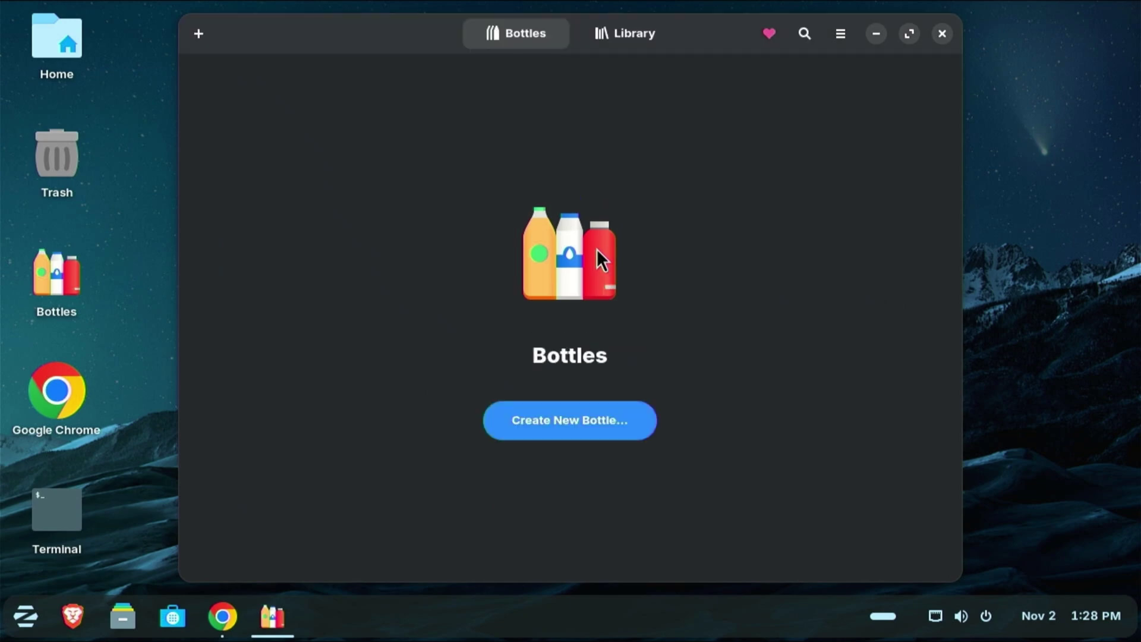
# - Create an Application bottle named PDFGear using the sys-wine-10.0 runner
pyautogui.click(594, 430)
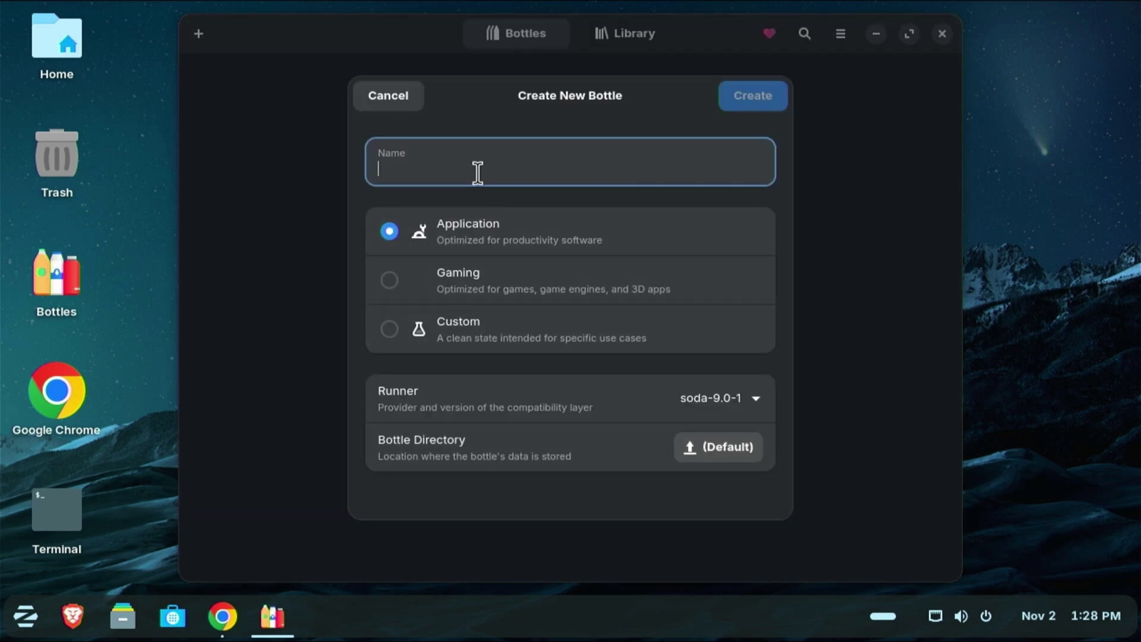
pyautogui.write('PDFG')
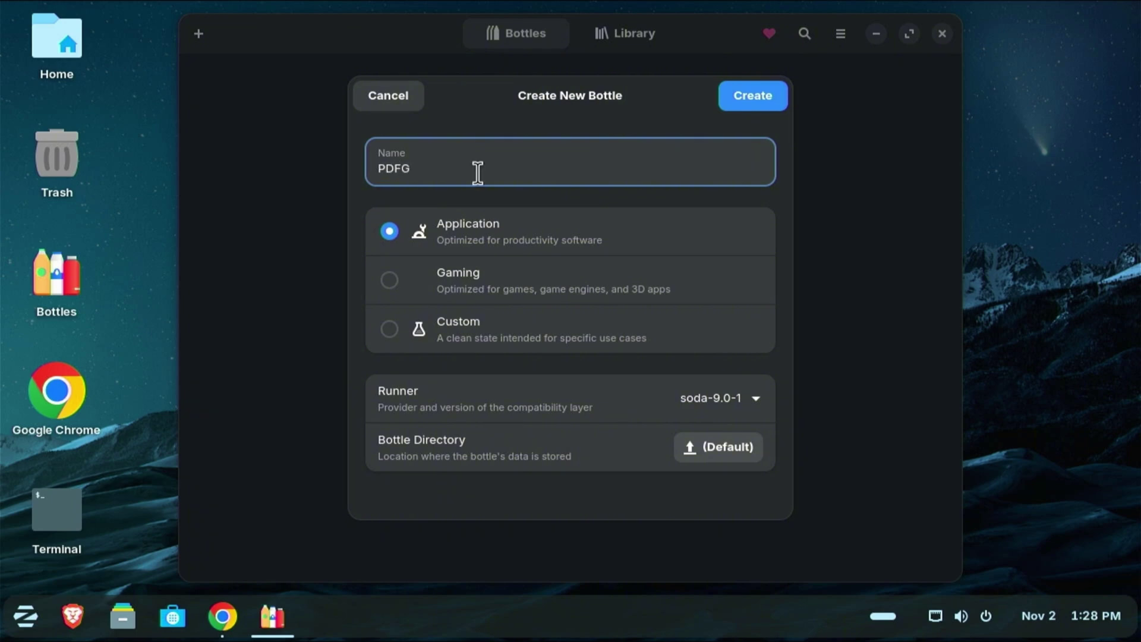
pyautogui.write('ear')
pyautogui.click(755, 397)
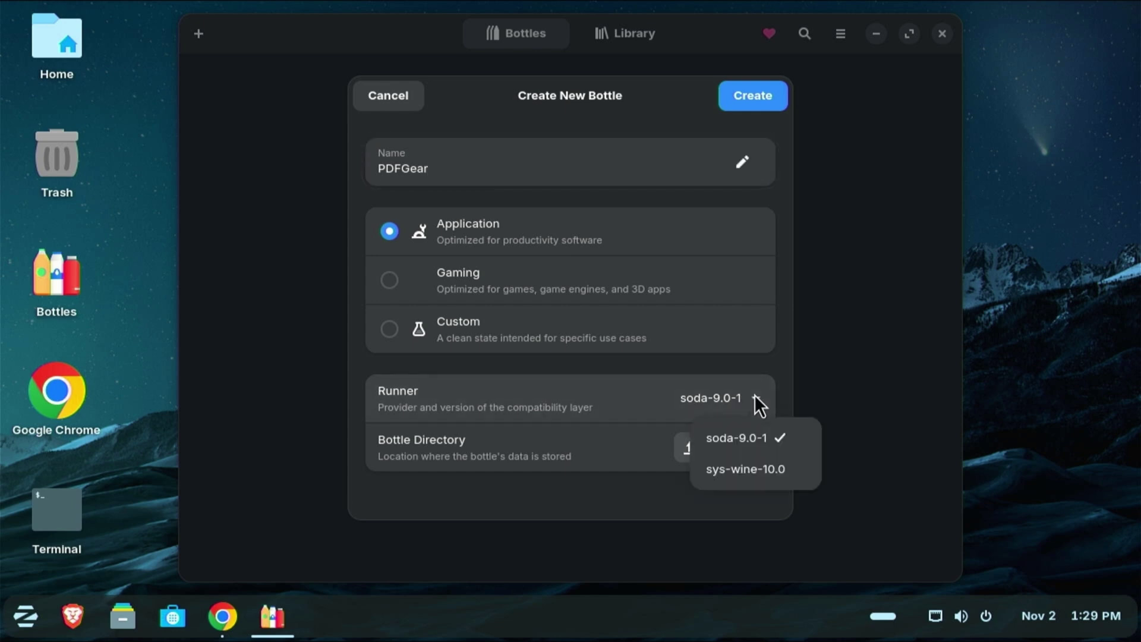
pyautogui.click(787, 473)
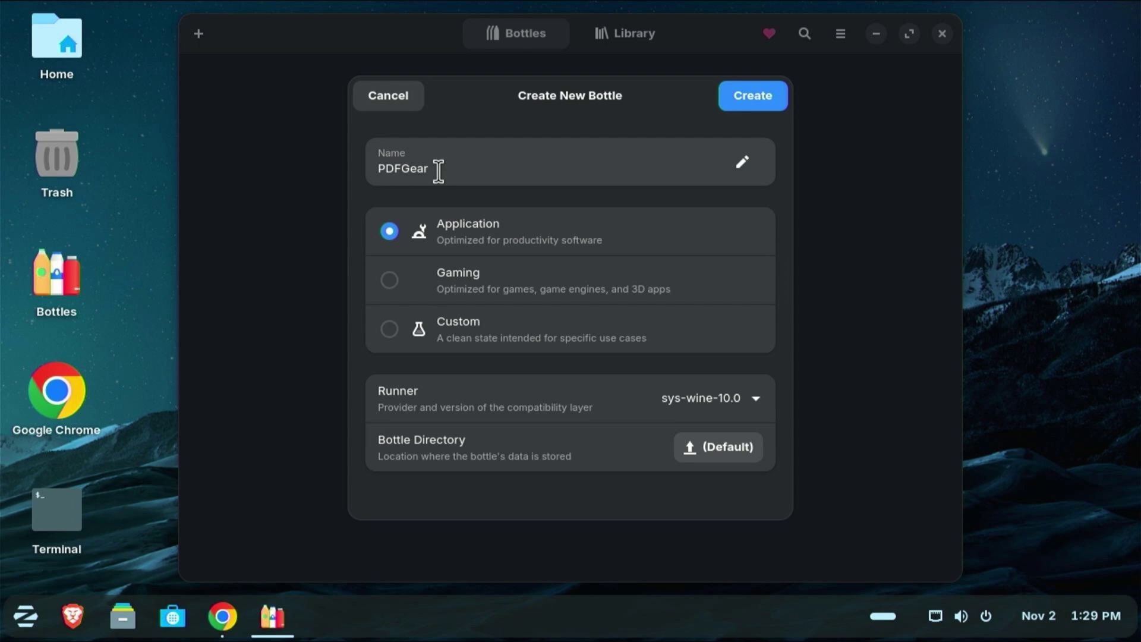
pyautogui.click(741, 96)
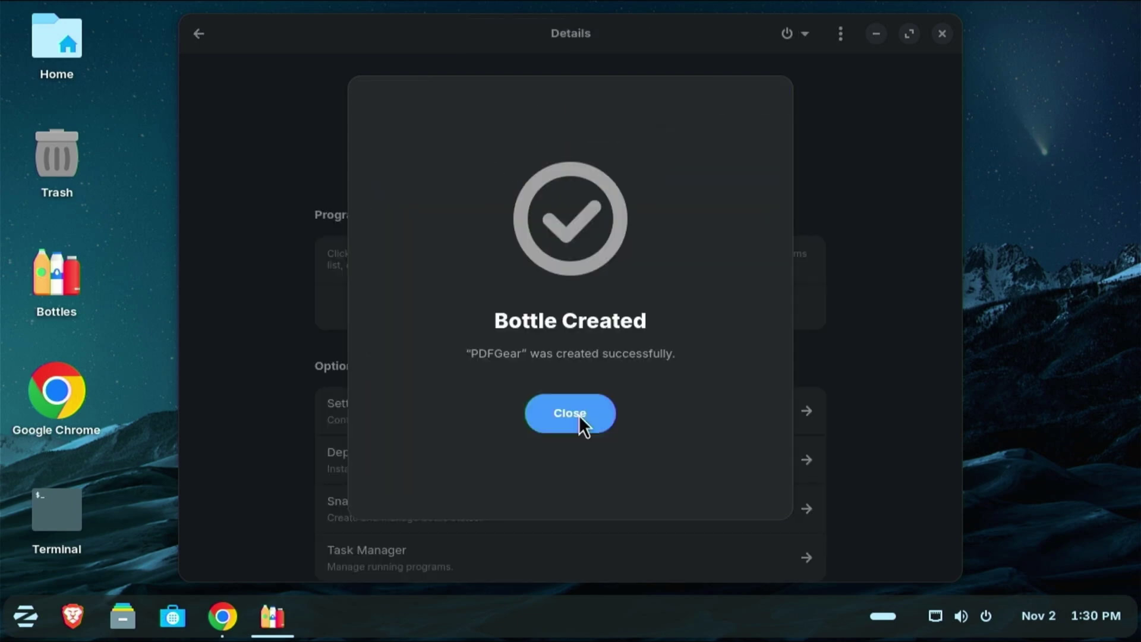
# - Dismiss the Bottle Created dialog to show the PDFGear bottle's Details page
pyautogui.click(579, 415)
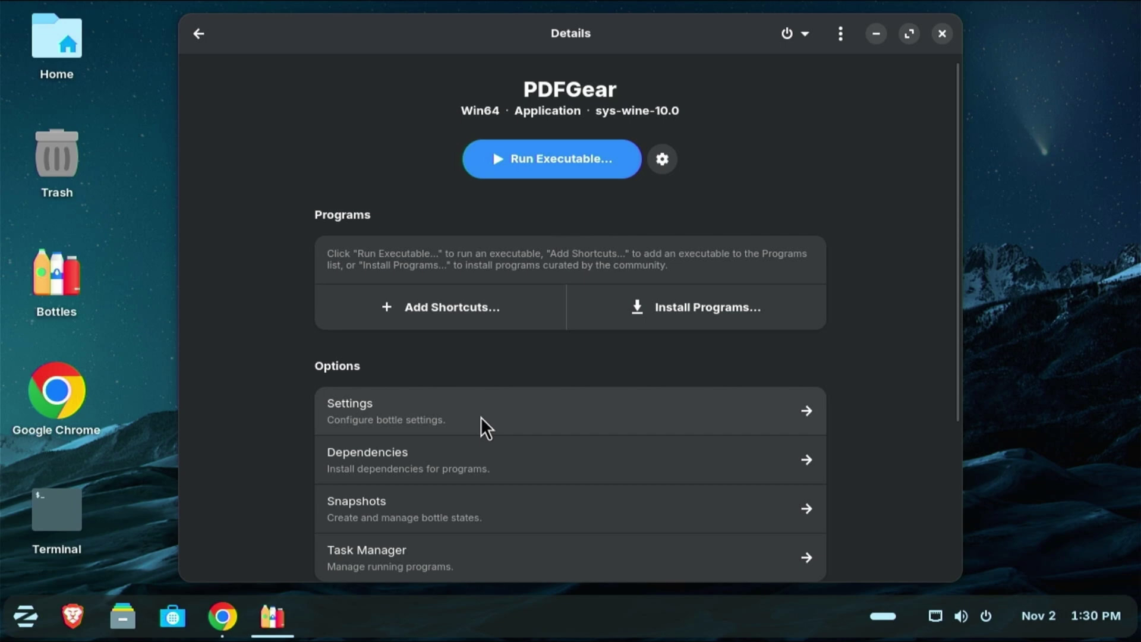
pyautogui.click(672, 309)
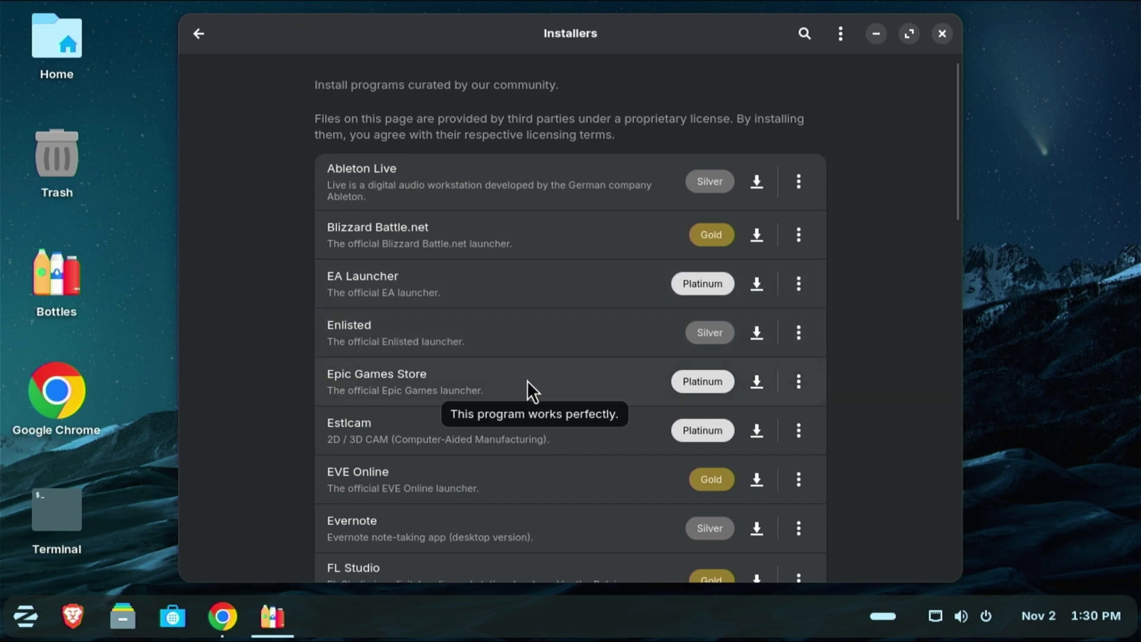
pyautogui.scroll(-6, 527, 381)
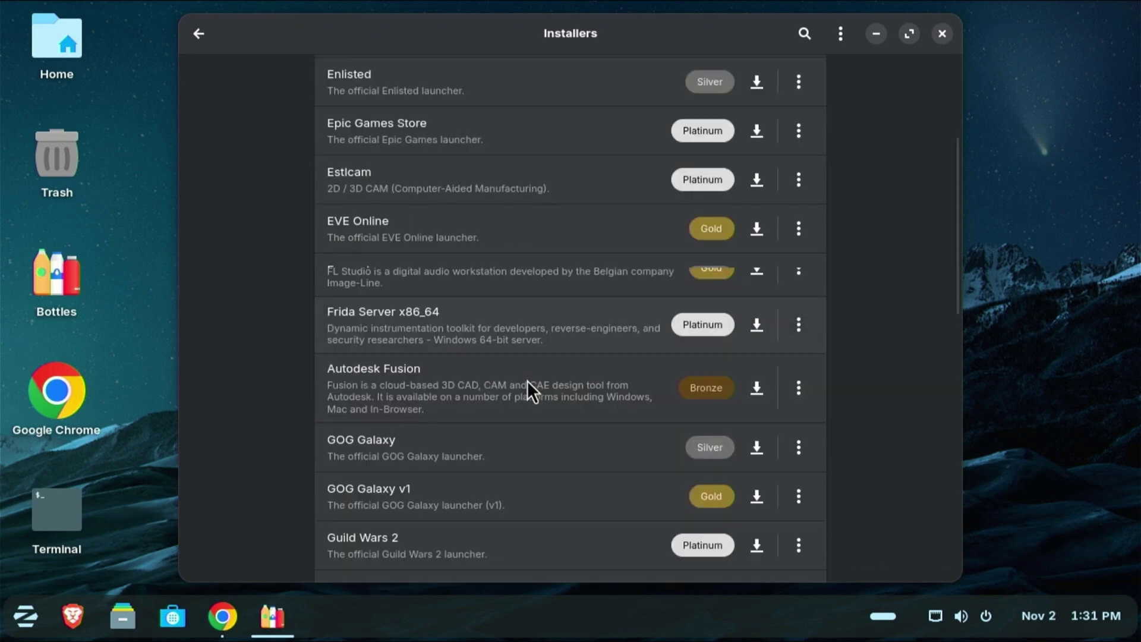
pyautogui.scroll(6, 523, 386)
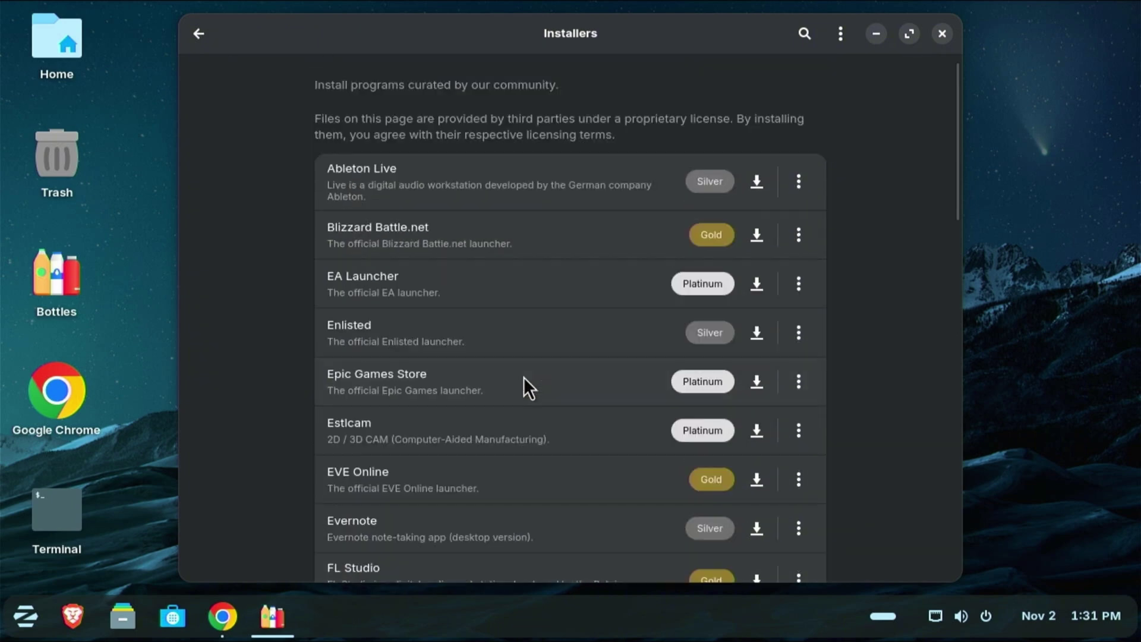
pyautogui.click(198, 36)
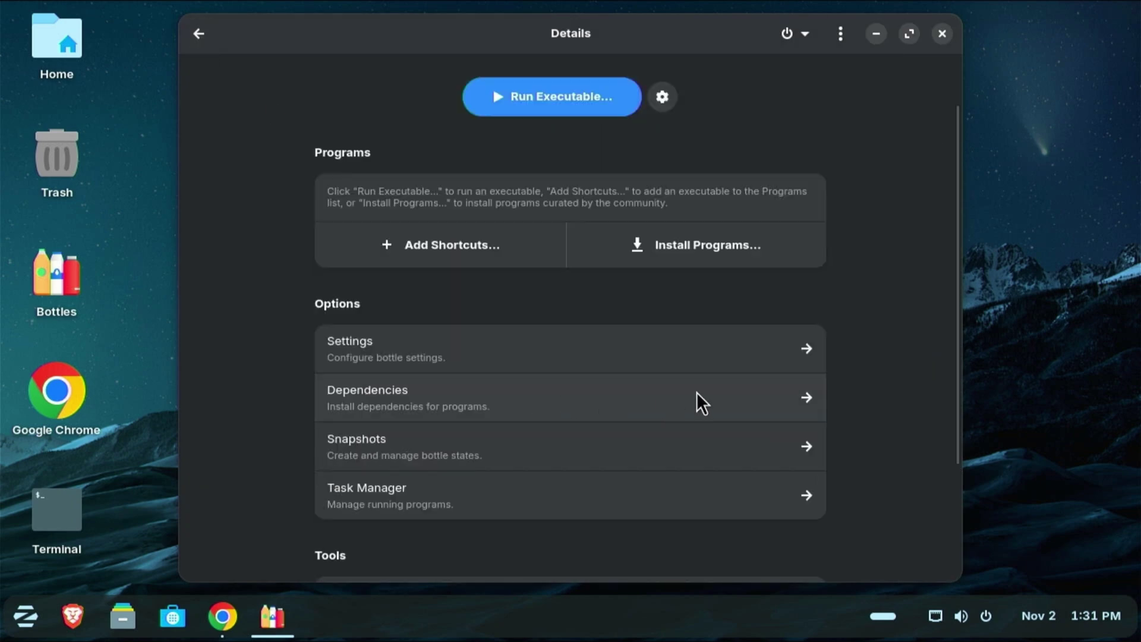
# - Install the allfonts and vcredist2022 dependencies from the PDFGear bottle's Dependencies list
pyautogui.click(697, 392)
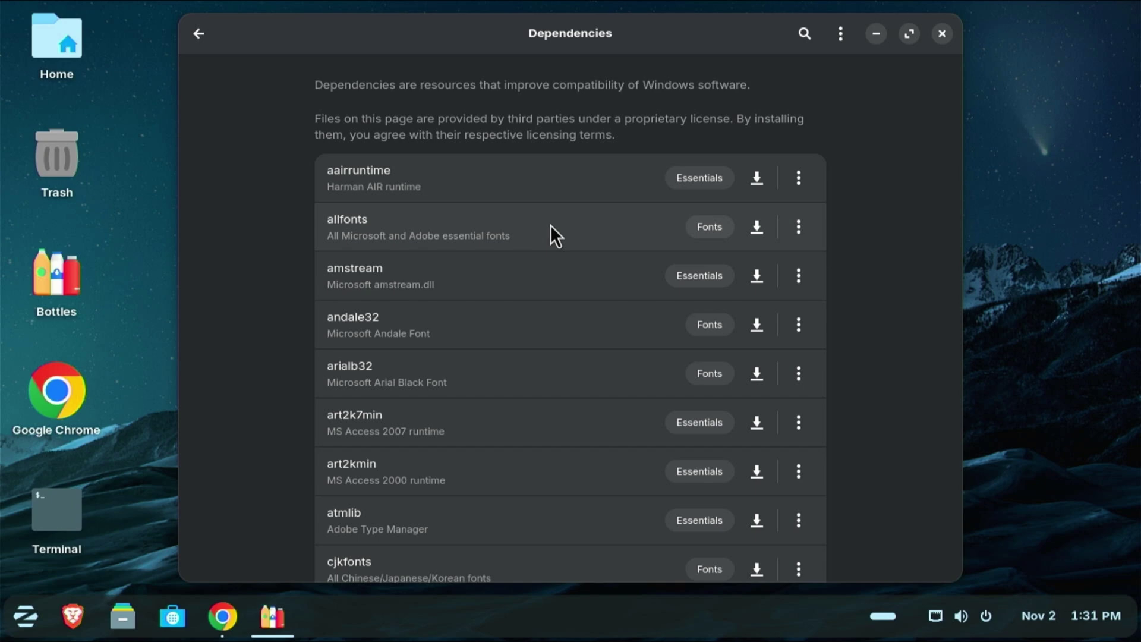
pyautogui.click(758, 227)
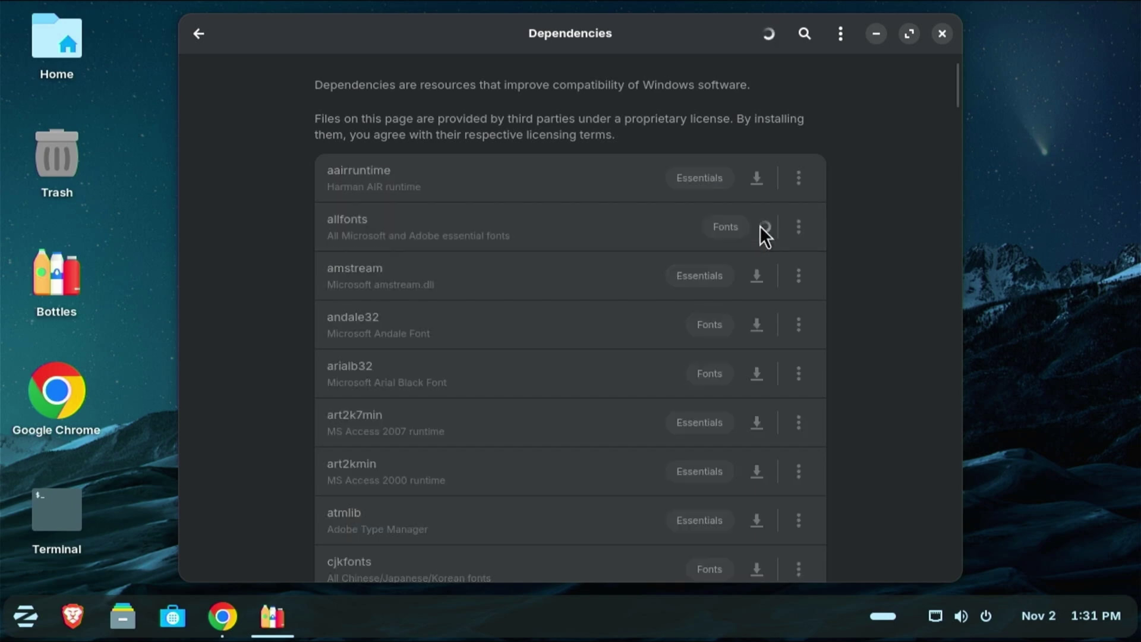
pyautogui.scroll(-3, 594, 385)
pyautogui.scroll(-6, 593, 386)
pyautogui.scroll(-3, 594, 386)
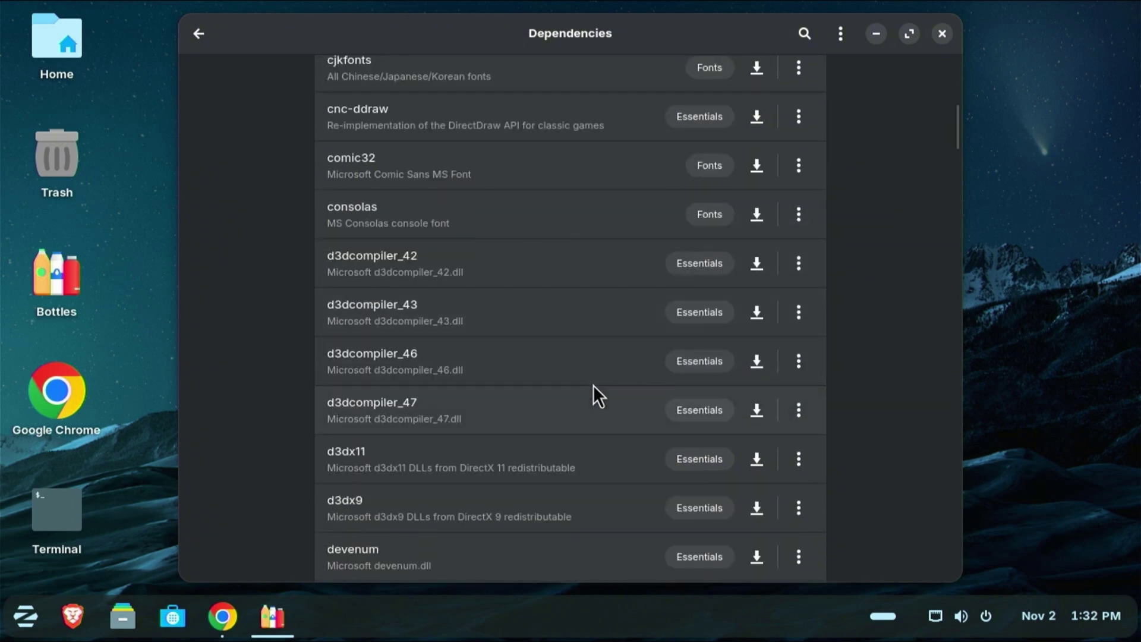
pyautogui.scroll(-15, 593, 385)
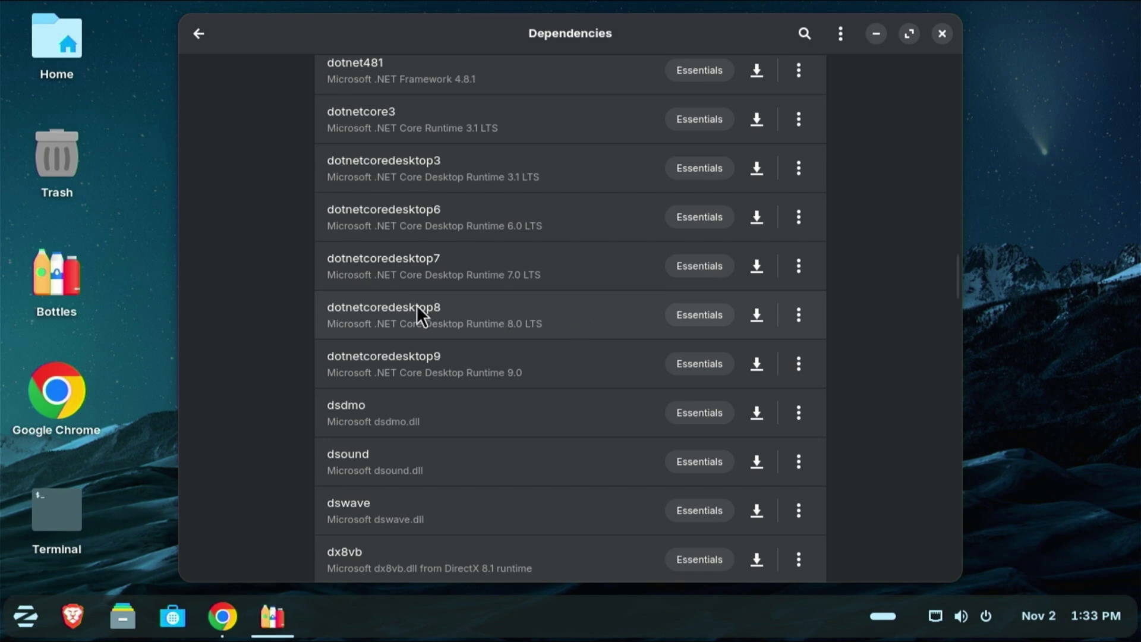
pyautogui.scroll(-20, 573, 327)
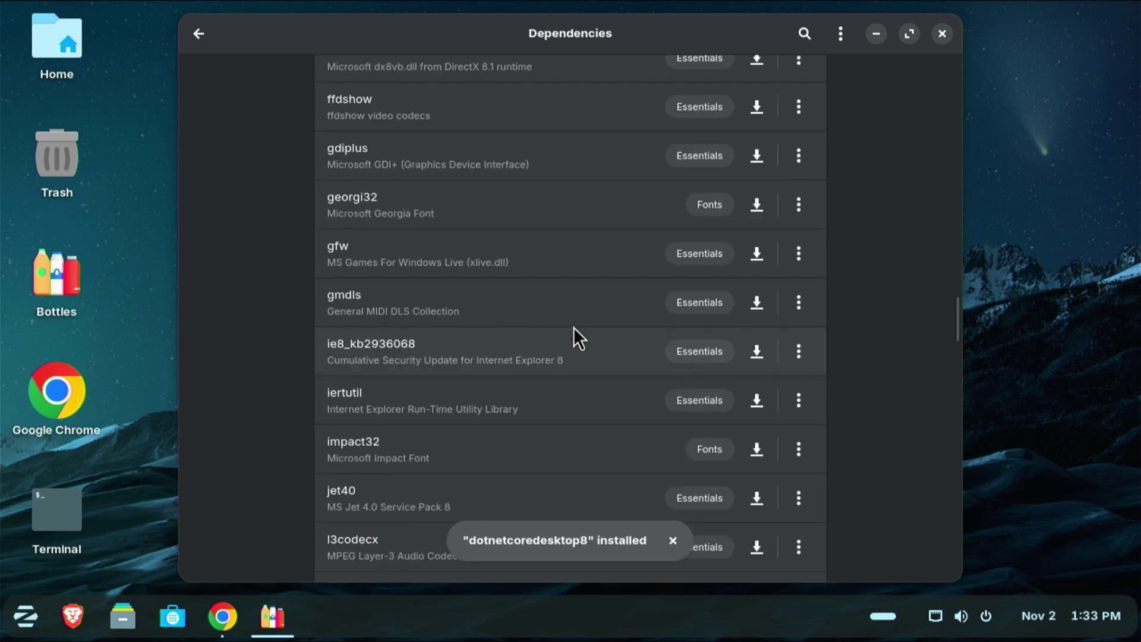
pyautogui.scroll(-15, 575, 328)
pyautogui.scroll(-5, 573, 327)
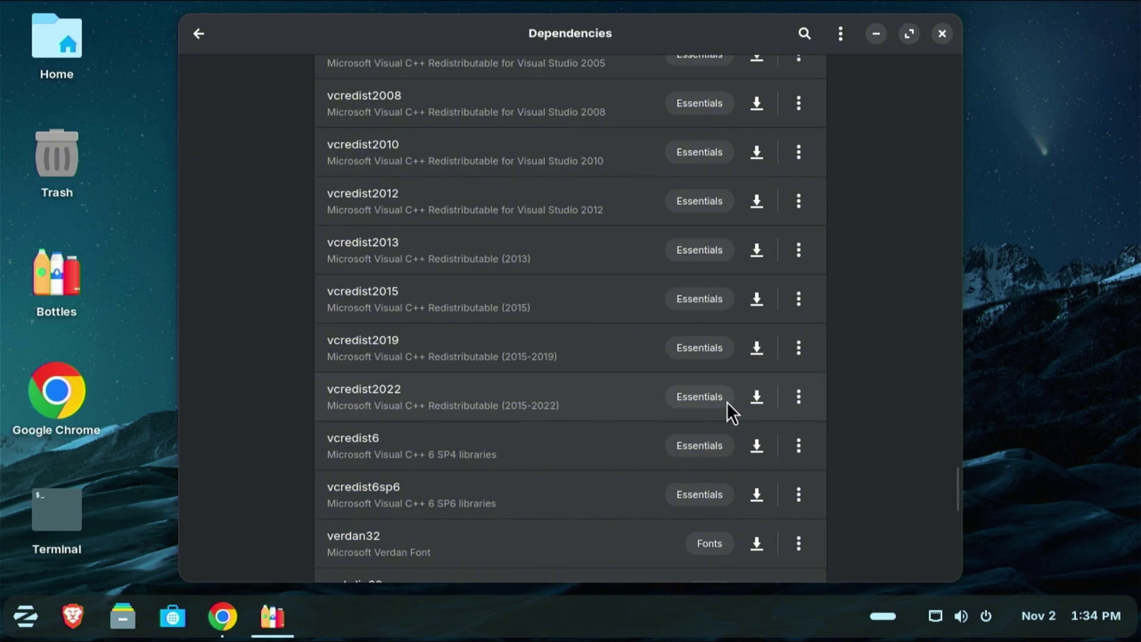
pyautogui.click(763, 397)
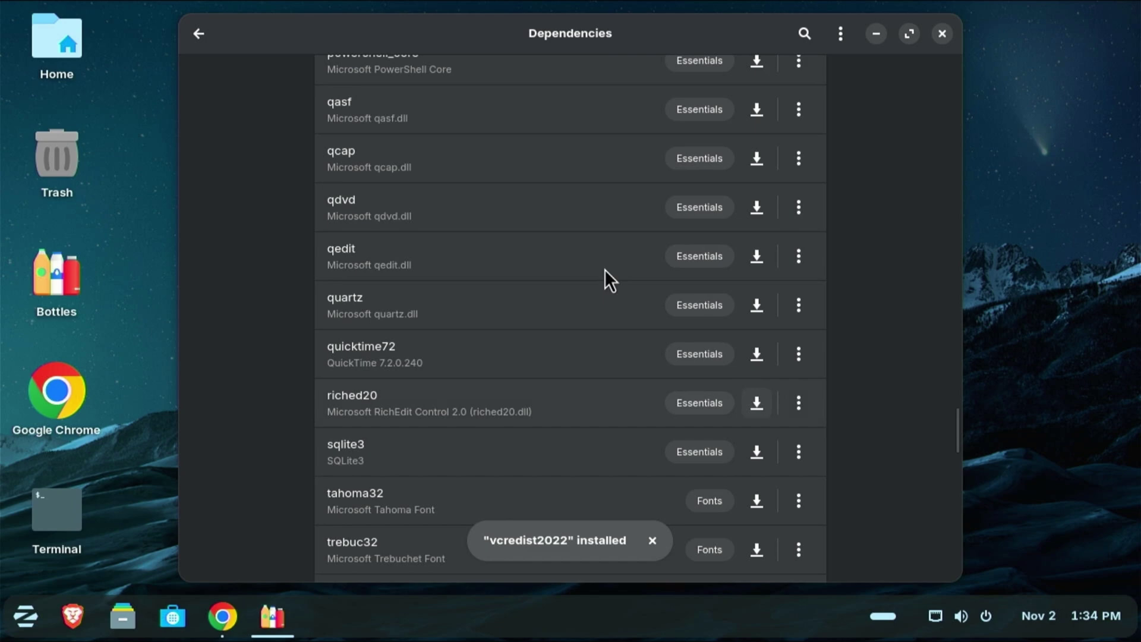
# - Run pdfgear_setup_v2.1.13.exe from Downloads inside the PDFGear bottle
pyautogui.click(200, 34)
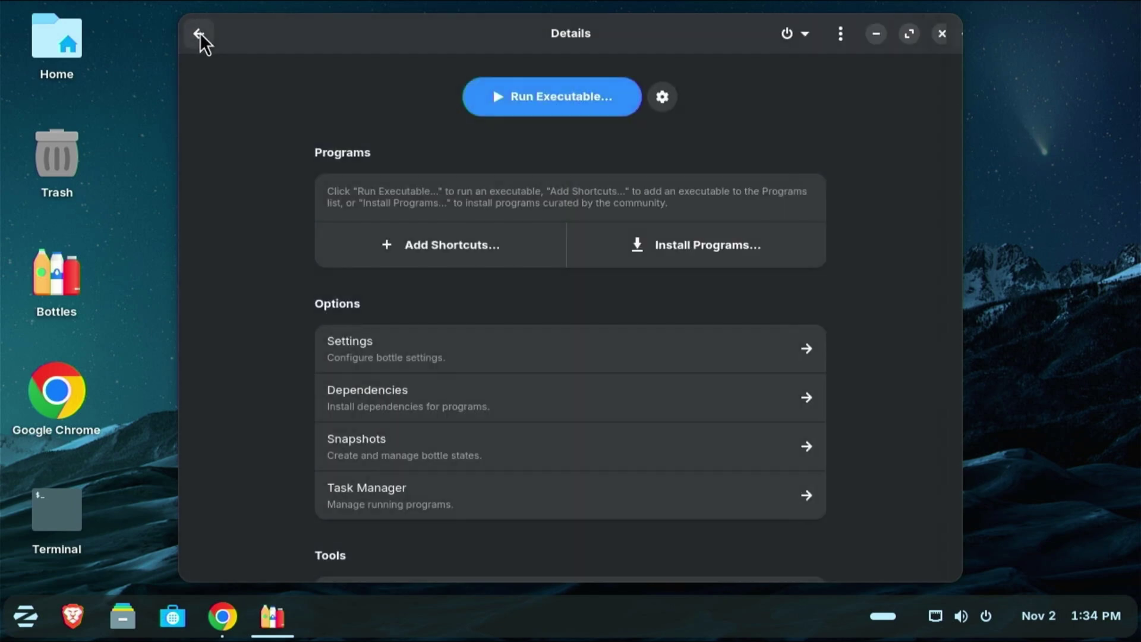
pyautogui.scroll(2, 386, 250)
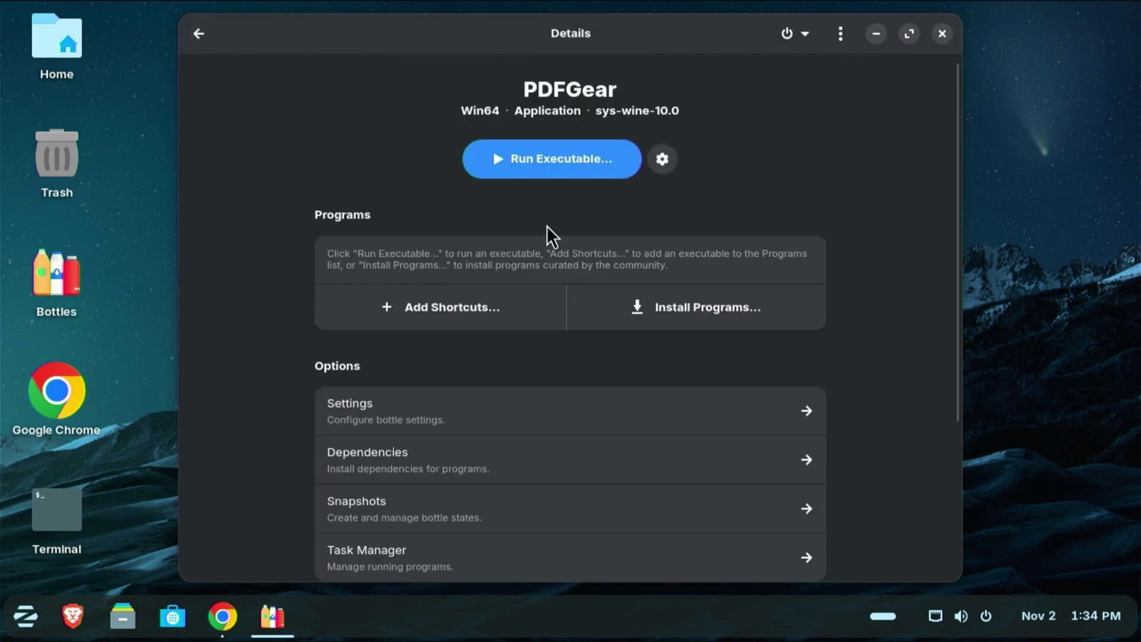
pyautogui.click(541, 158)
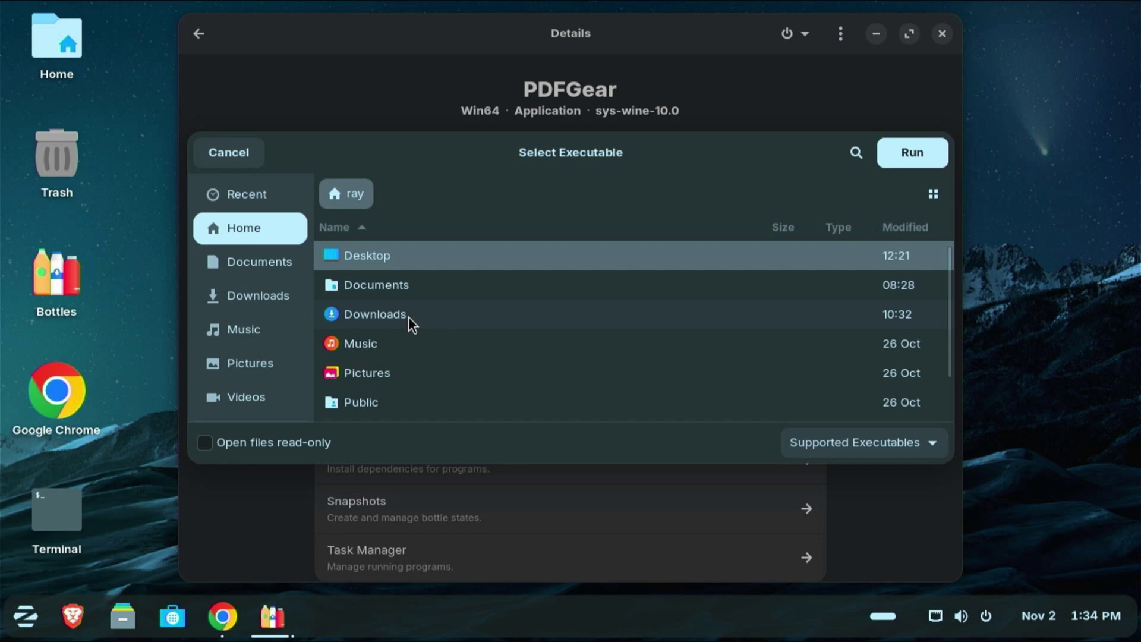
pyautogui.doubleClick(408, 316)
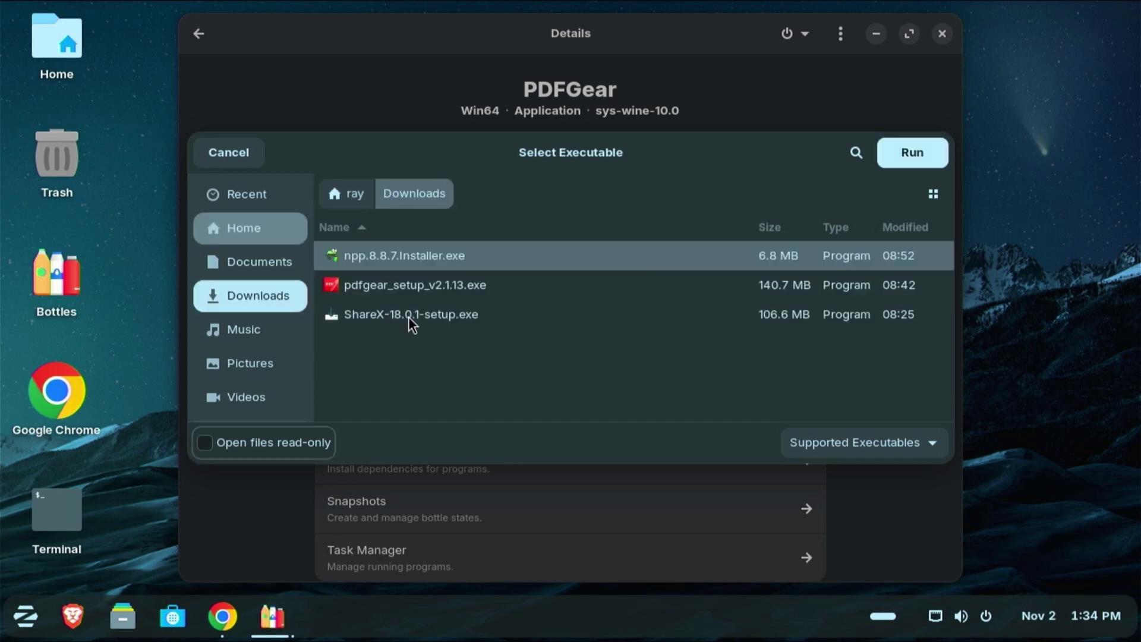
pyautogui.doubleClick(439, 284)
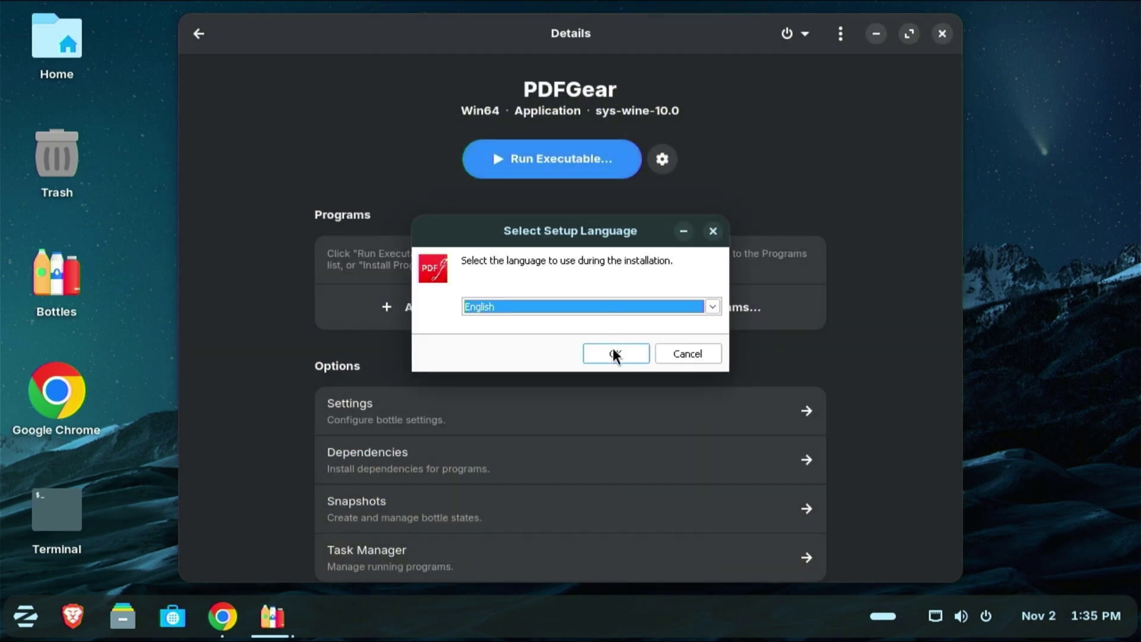
# - Install PDFgear in English with the default folder, Start Menu folder and both shortcuts
pyautogui.click(615, 353)
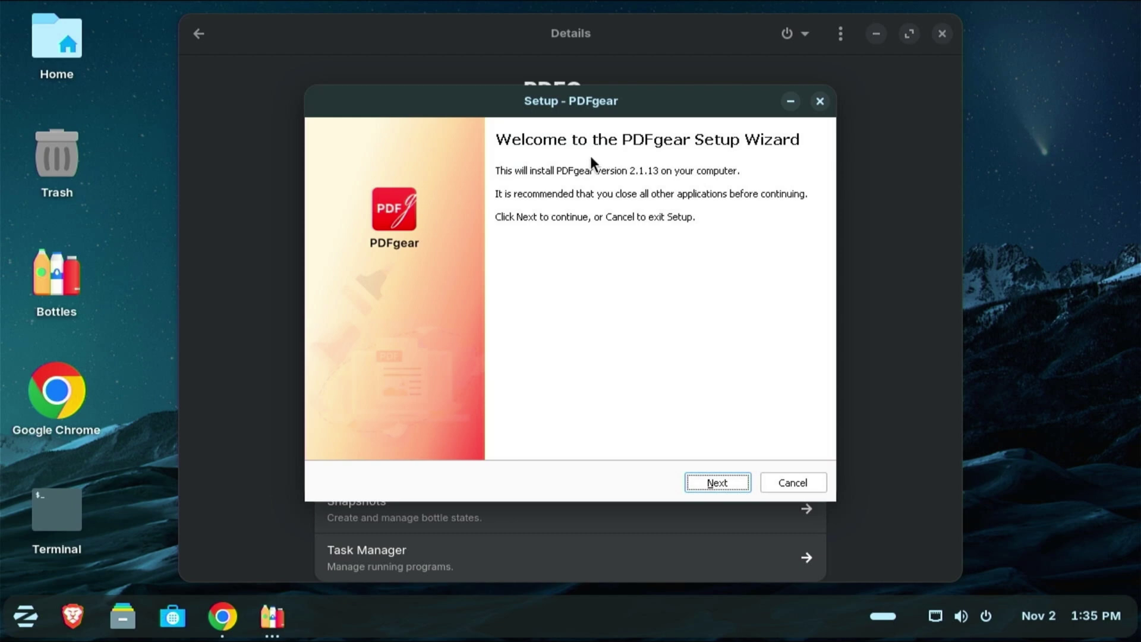
pyautogui.click(731, 479)
pyautogui.click(728, 482)
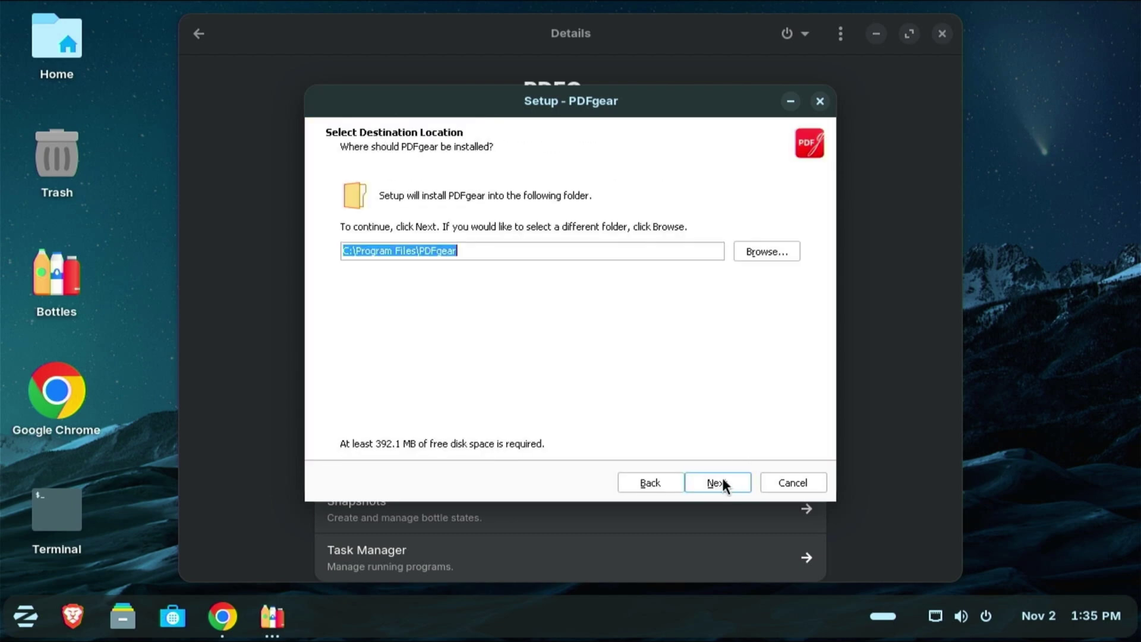
pyautogui.click(722, 482)
pyautogui.click(723, 481)
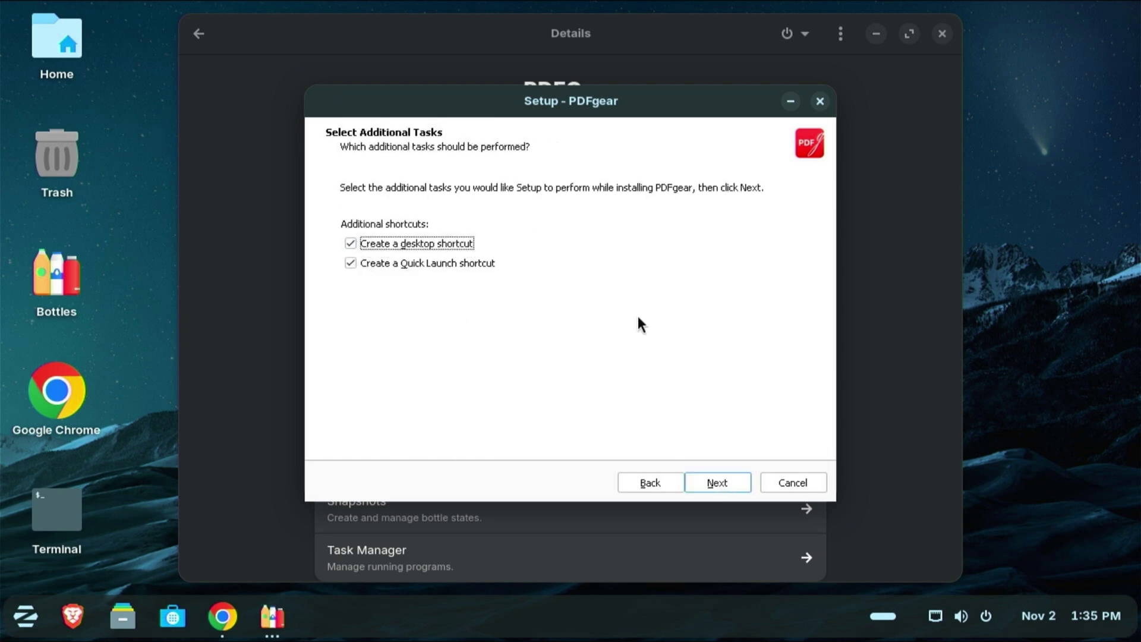
pyautogui.click(720, 484)
pyautogui.click(720, 483)
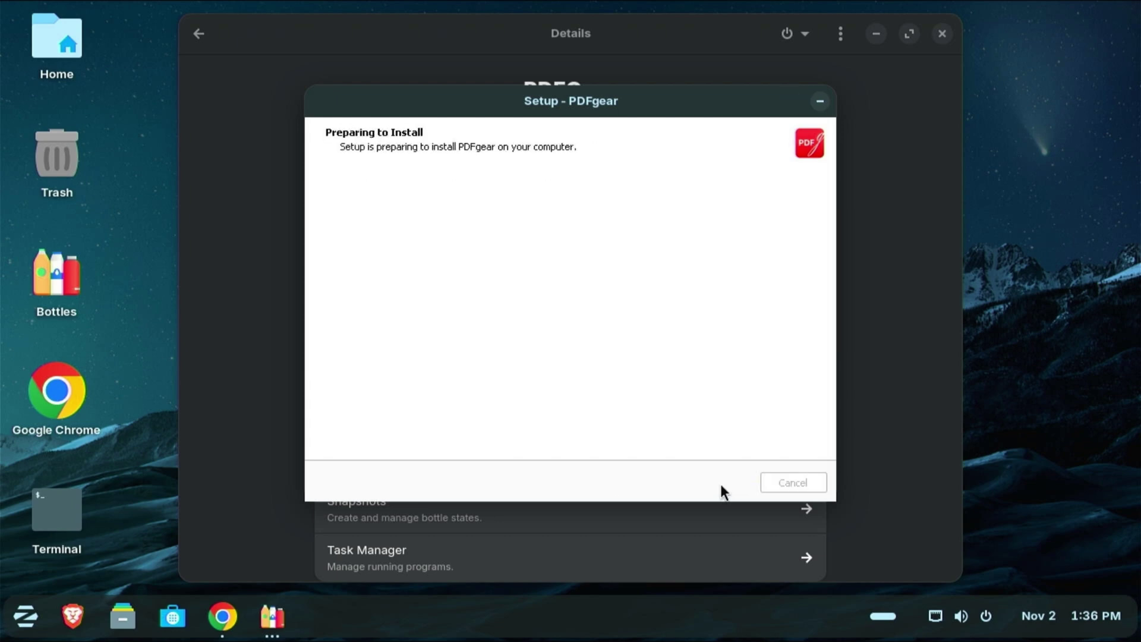
pyautogui.click(732, 483)
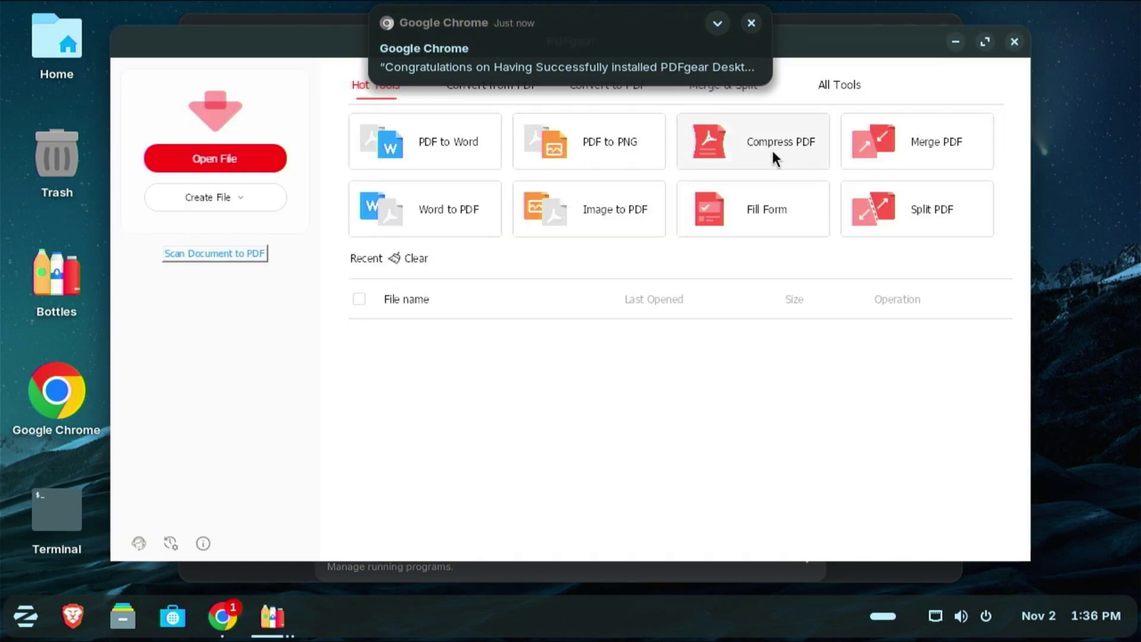
# - Maximize PDFgear, create a blank PDF, and answer the default PDF program prompt
pyautogui.moveTo(761, 54)
pyautogui.click(753, 23)
pyautogui.press('super+Up')
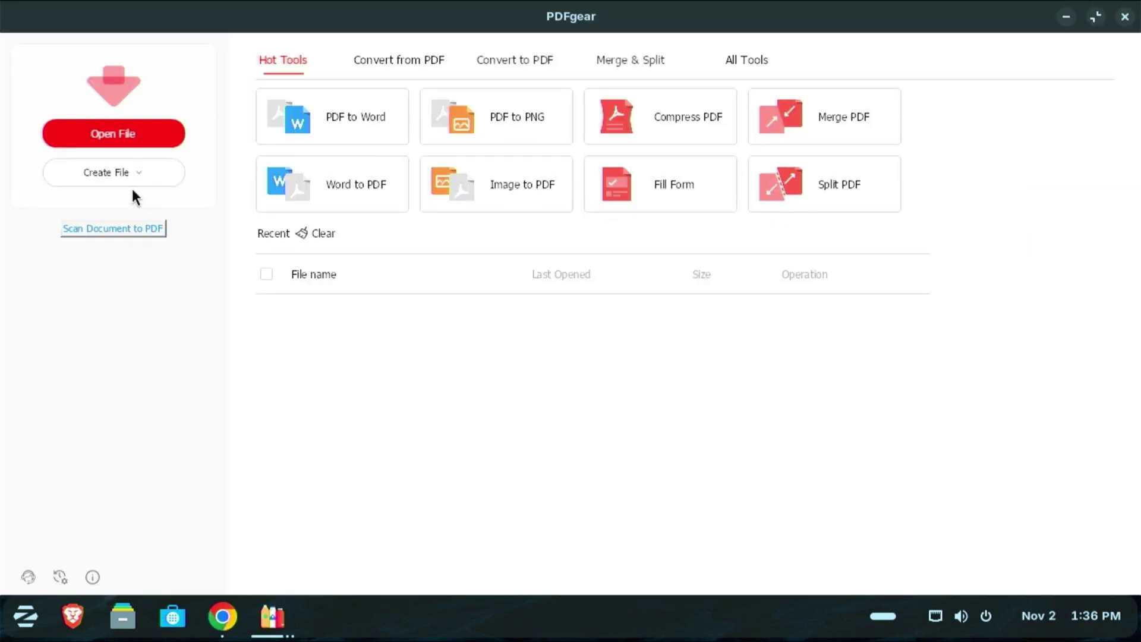
pyautogui.click(130, 169)
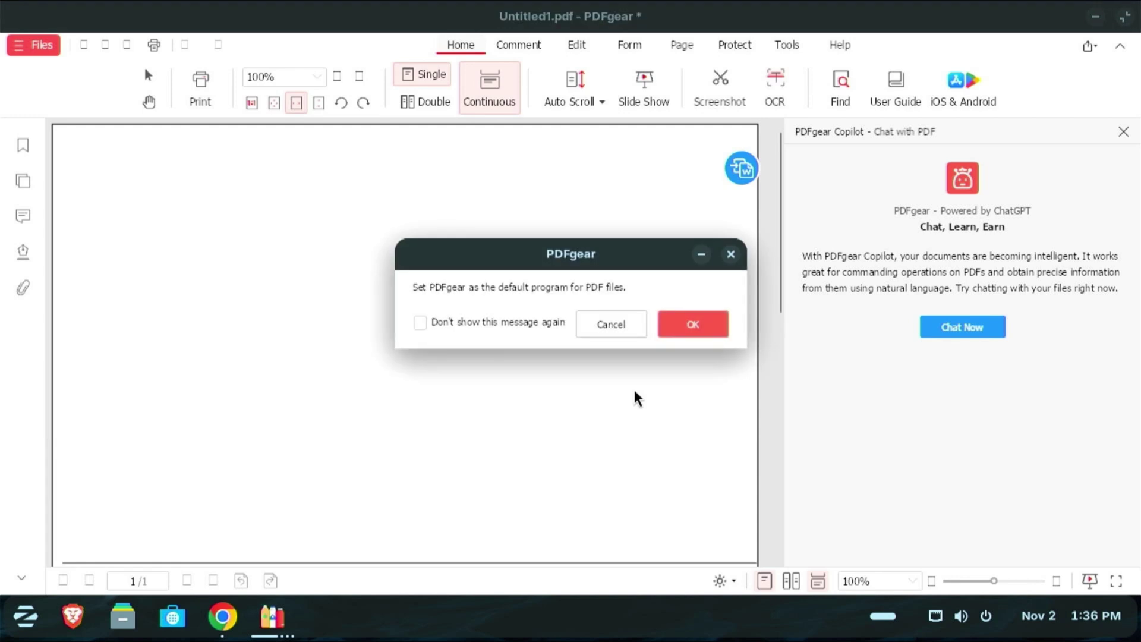
pyautogui.click(701, 324)
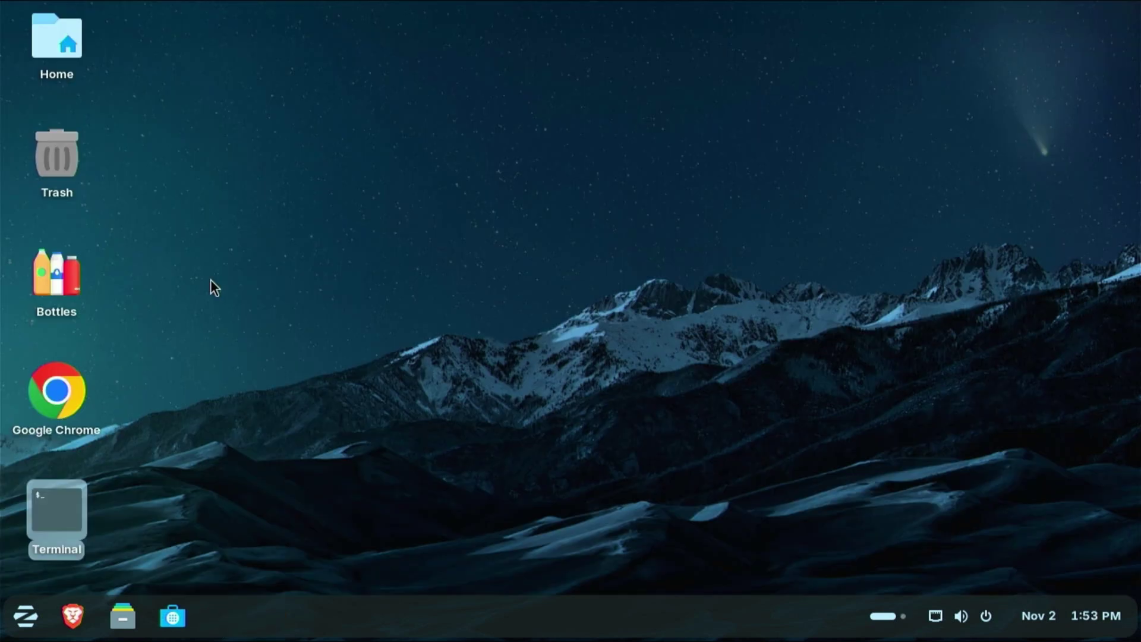
# - Check the Wine category in the Zorin menu, then launch Bottles from its desktop icon
pyautogui.click(25, 616)
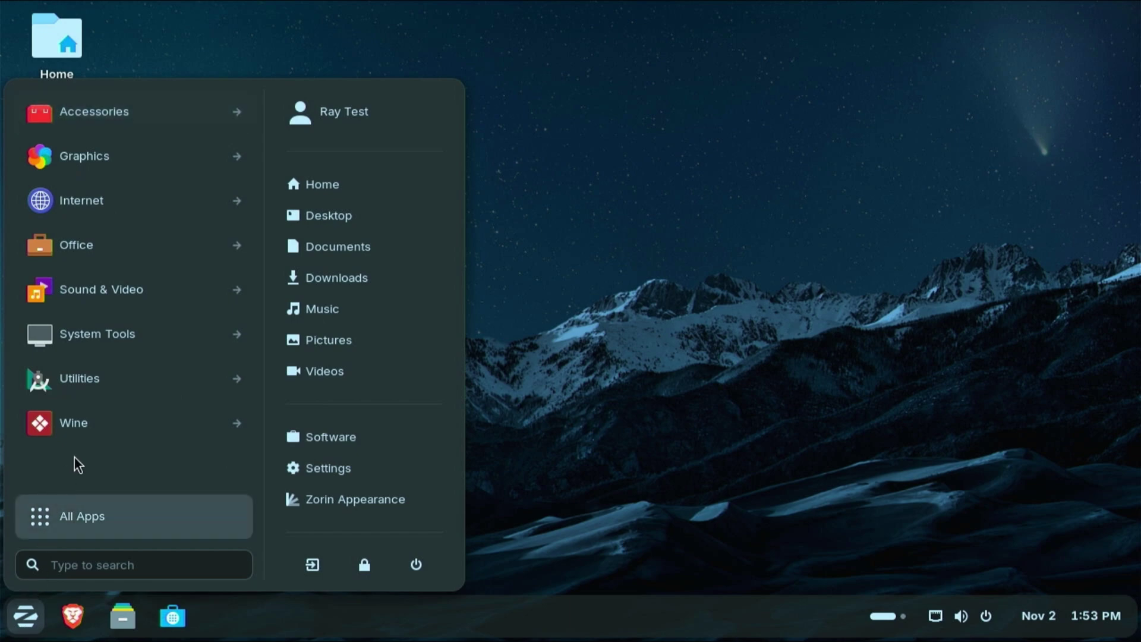
pyautogui.click(85, 430)
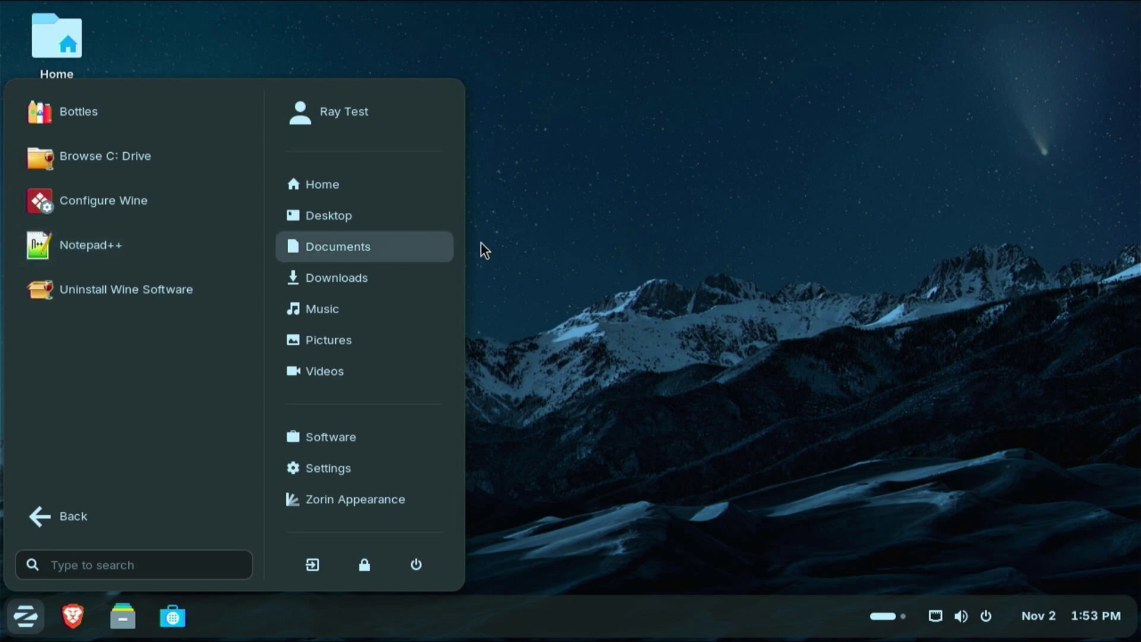
pyautogui.click(626, 202)
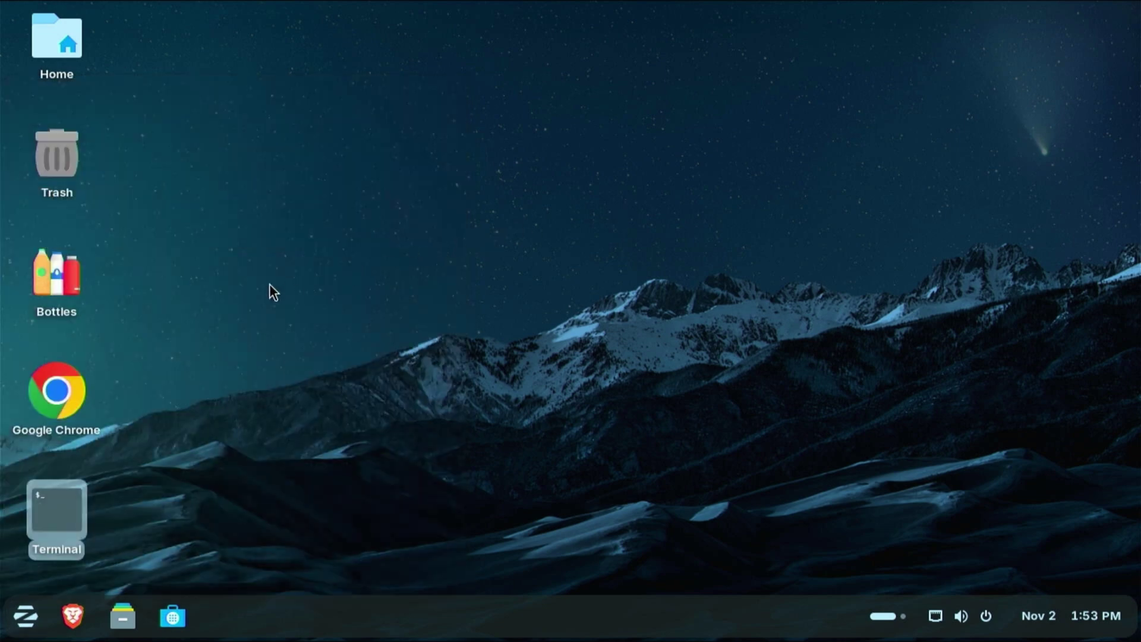
pyautogui.click(69, 283)
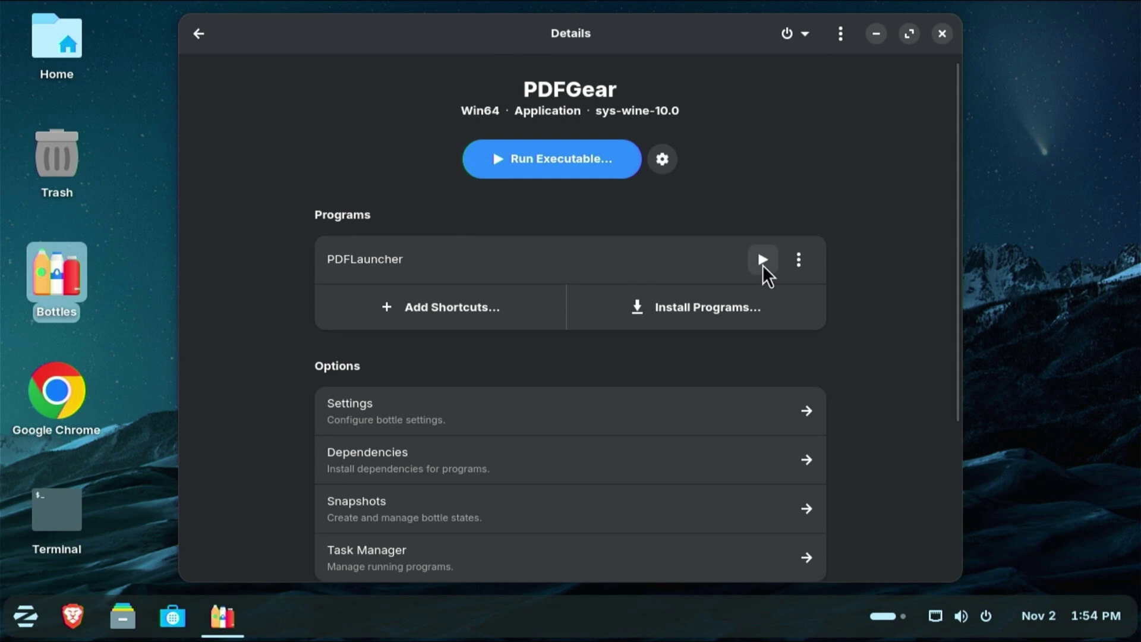
# - Launch PDFgear from the PDFLauncher entry under the PDFGear bottle's Programs
pyautogui.click(762, 265)
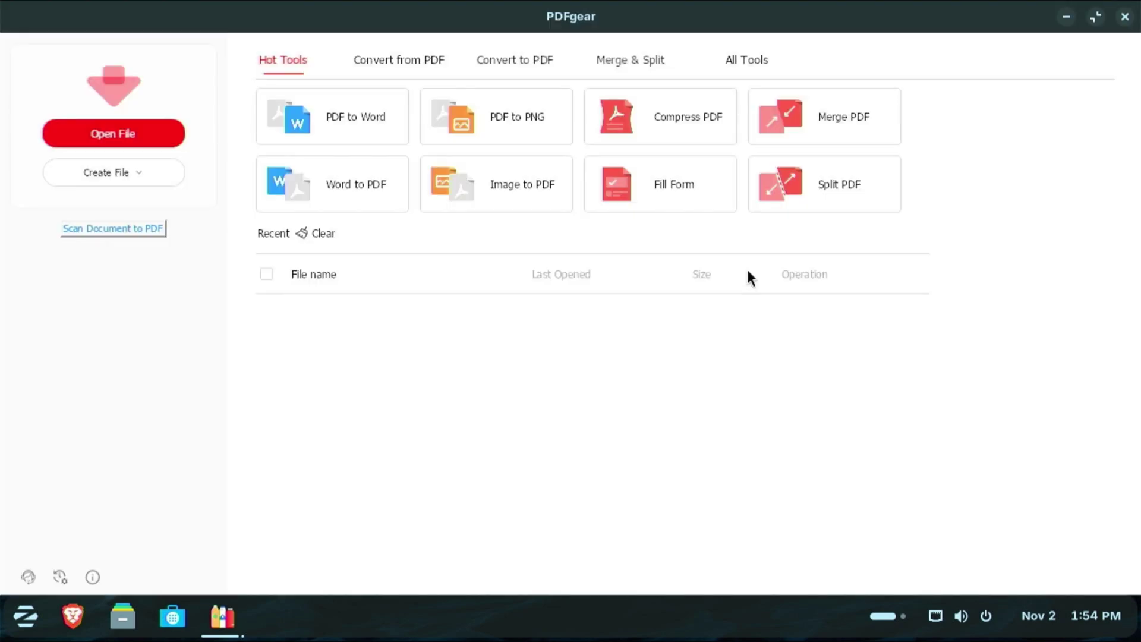